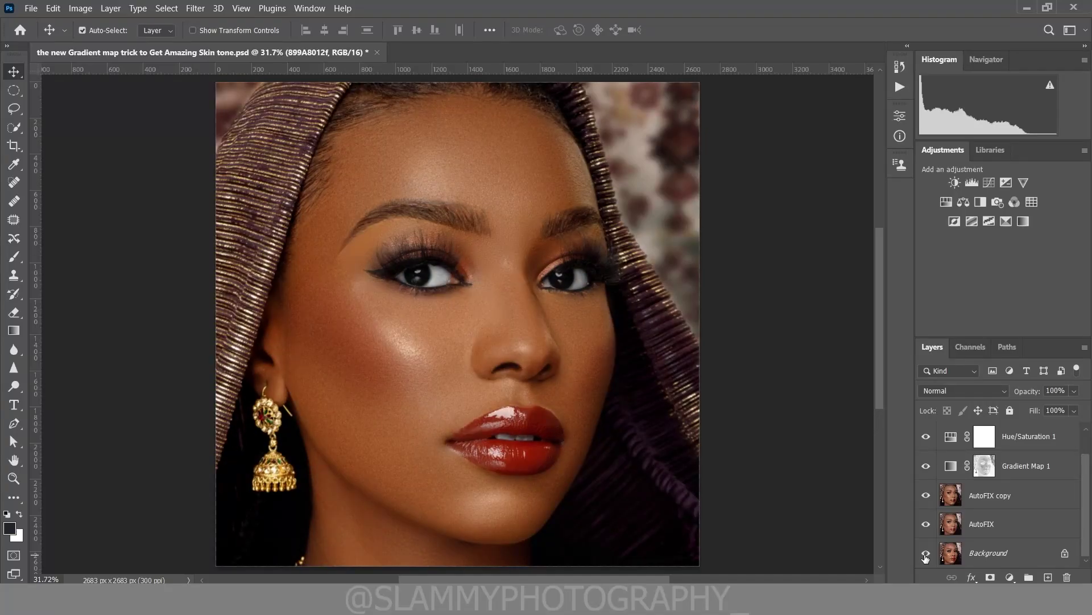
- Show and merge the edit layers, then delete every layer from AutoFIX to the top
{"action": "left_click_drag", "start_coordinate": [925, 535], "coordinate": [926, 437]}
{"action": "key", "text": "ctrl+v"}
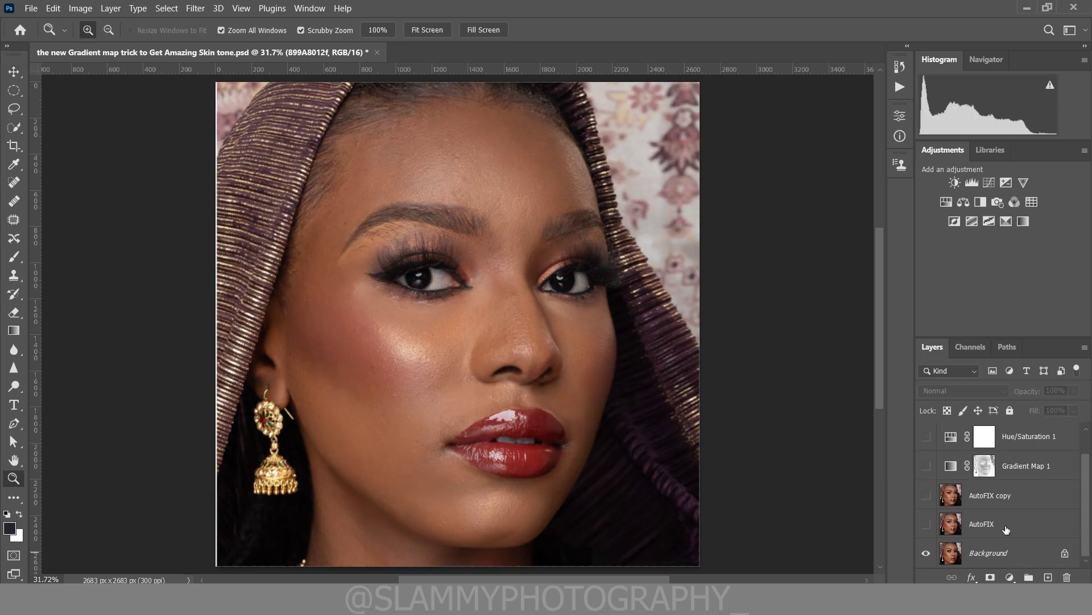
{"action": "left_click", "coordinate": [1005, 529]}
{"action": "scroll", "coordinate": [1005, 529], "scroll_direction": "up", "scroll_amount": 1}
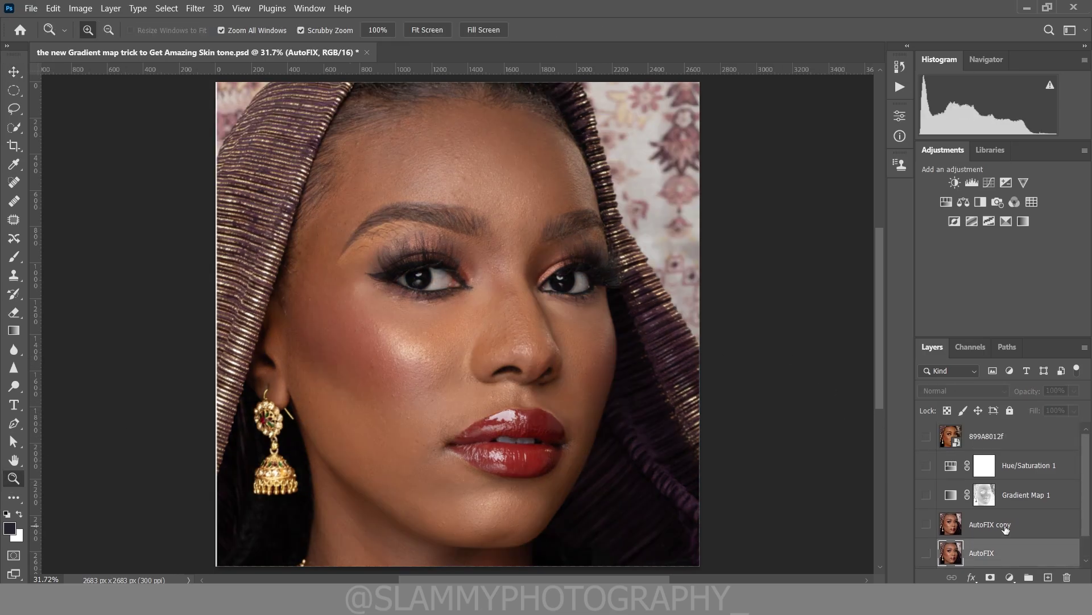
{"action": "left_click", "coordinate": [999, 437], "text": "shift"}
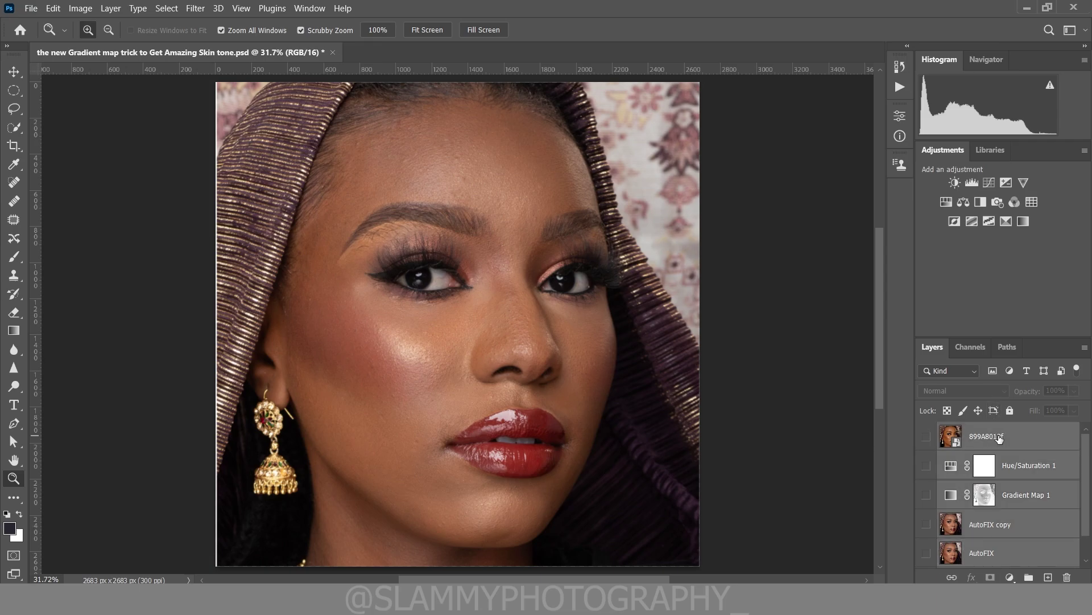
{"action": "left_click_drag", "start_coordinate": [1030, 524], "coordinate": [1068, 577]}
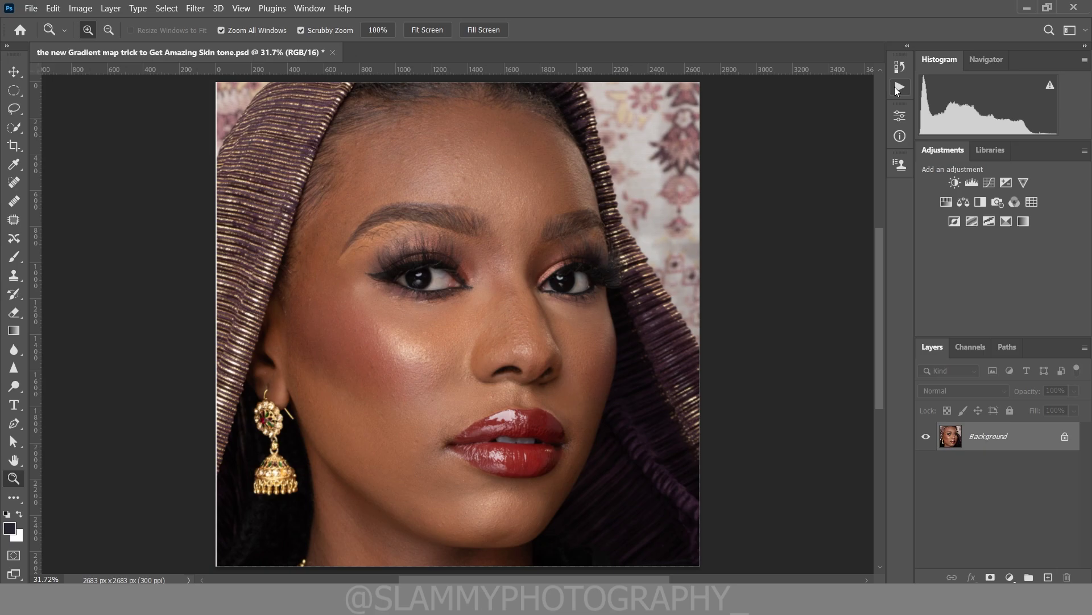
- Run the autoFX action, then zoom into the face and toggle AutoFIX to compare
{"action": "left_click", "coordinate": [899, 88]}
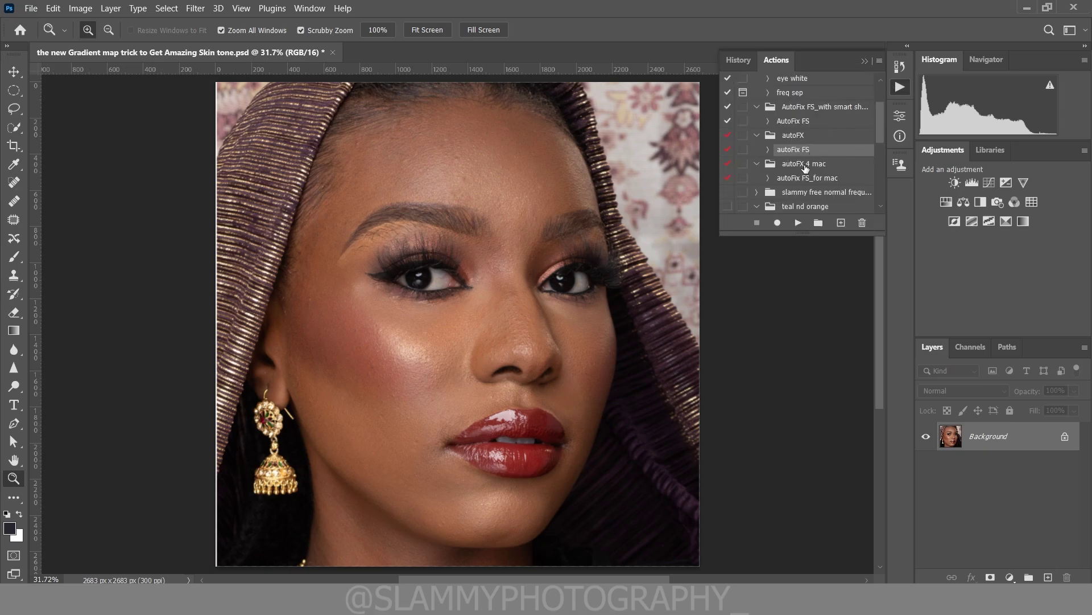
{"action": "left_click", "coordinate": [798, 222]}
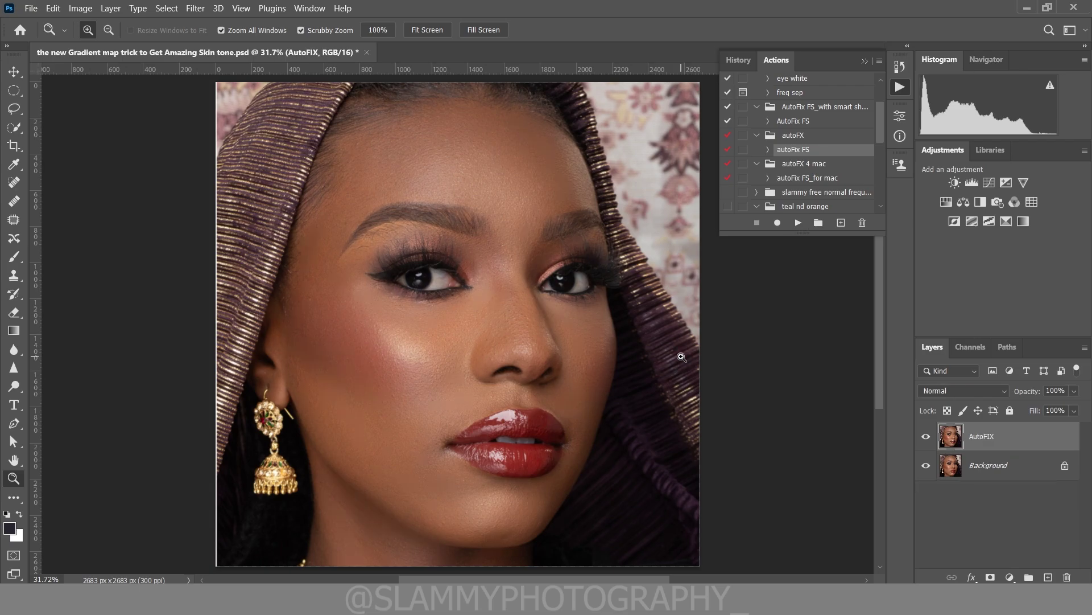
{"action": "left_click_drag", "start_coordinate": [453, 336], "coordinate": [488, 366]}
{"action": "scroll", "coordinate": [495, 420], "scroll_direction": "up", "scroll_amount": 5}
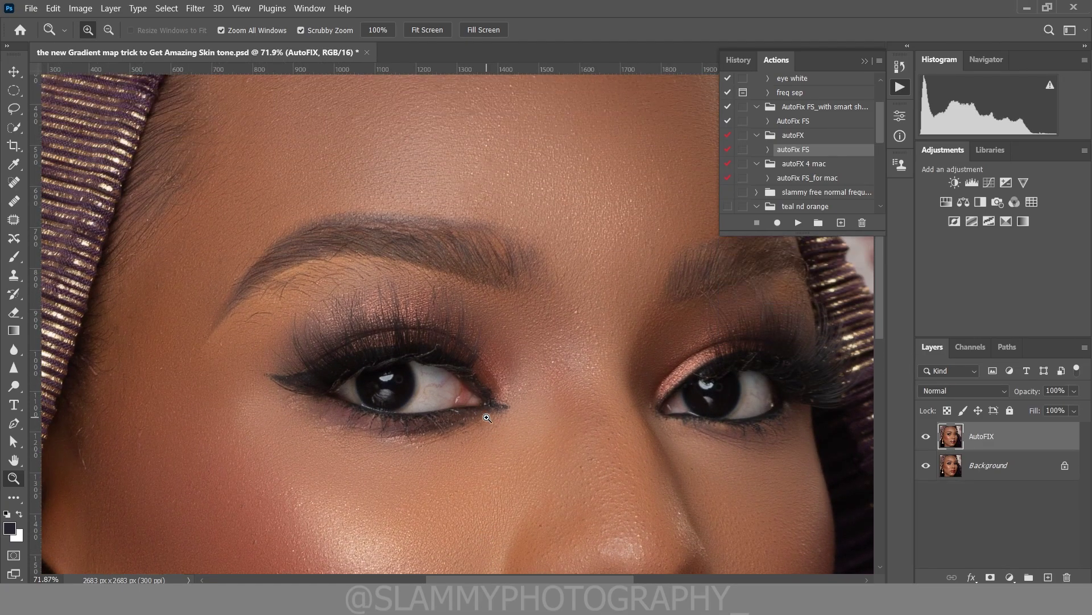
{"action": "scroll", "coordinate": [489, 416], "scroll_direction": "up", "scroll_amount": 3}
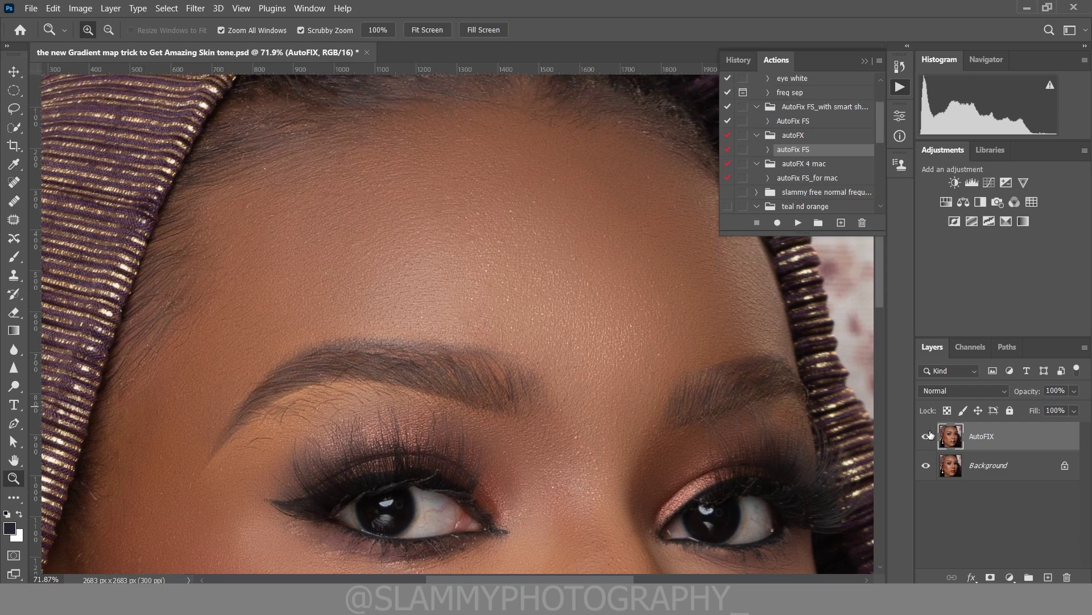
{"action": "left_click", "coordinate": [931, 436]}
{"action": "left_click", "coordinate": [930, 435]}
- Fit the image on screen, recompare AutoFIX with the original, and duplicate the layer
{"action": "scroll", "coordinate": [373, 505], "scroll_direction": "down", "scroll_amount": 2}
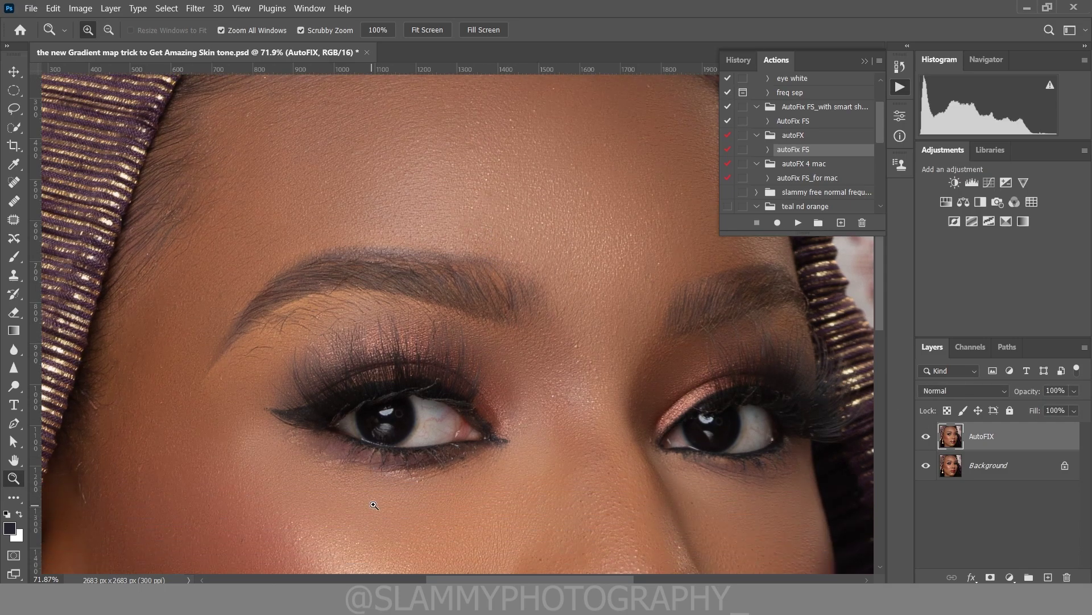
{"action": "scroll", "coordinate": [374, 505], "scroll_direction": "down", "scroll_amount": 6}
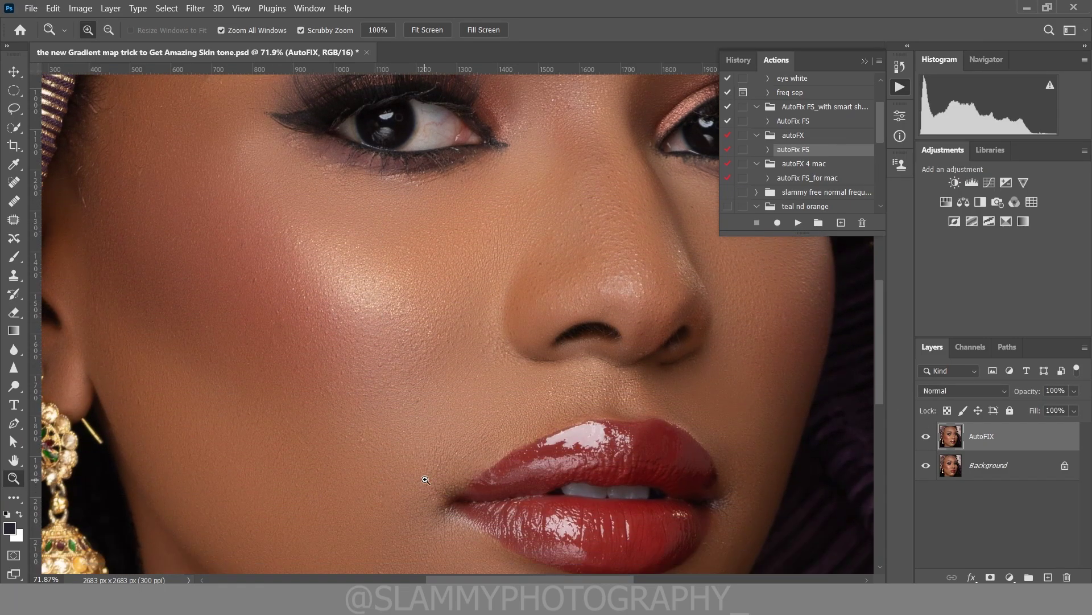
{"action": "left_click", "coordinate": [926, 436]}
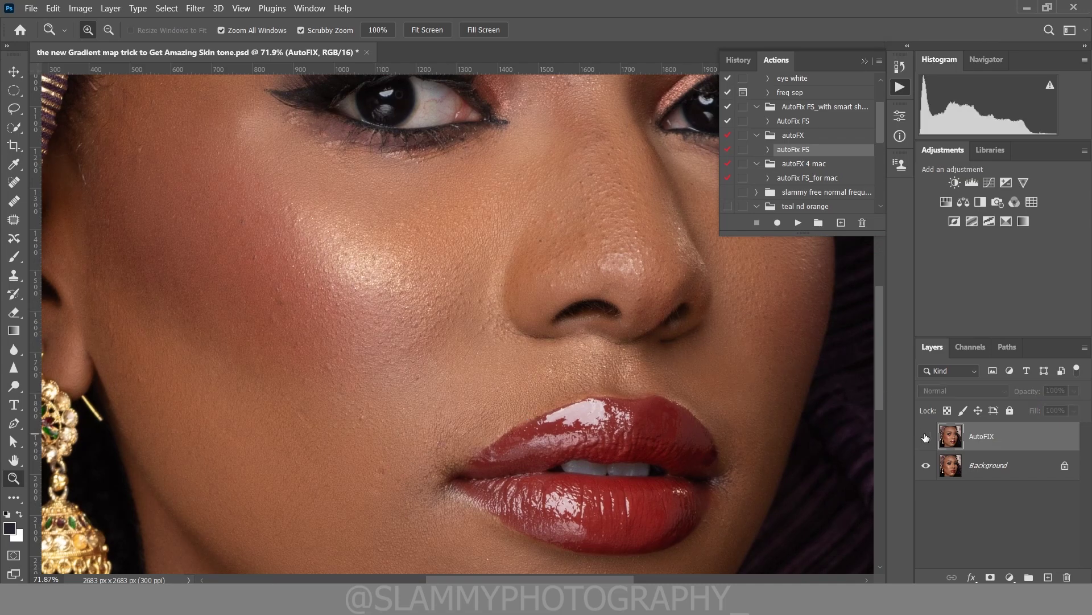
{"action": "left_click", "coordinate": [926, 435]}
{"action": "left_click", "coordinate": [242, 8]}
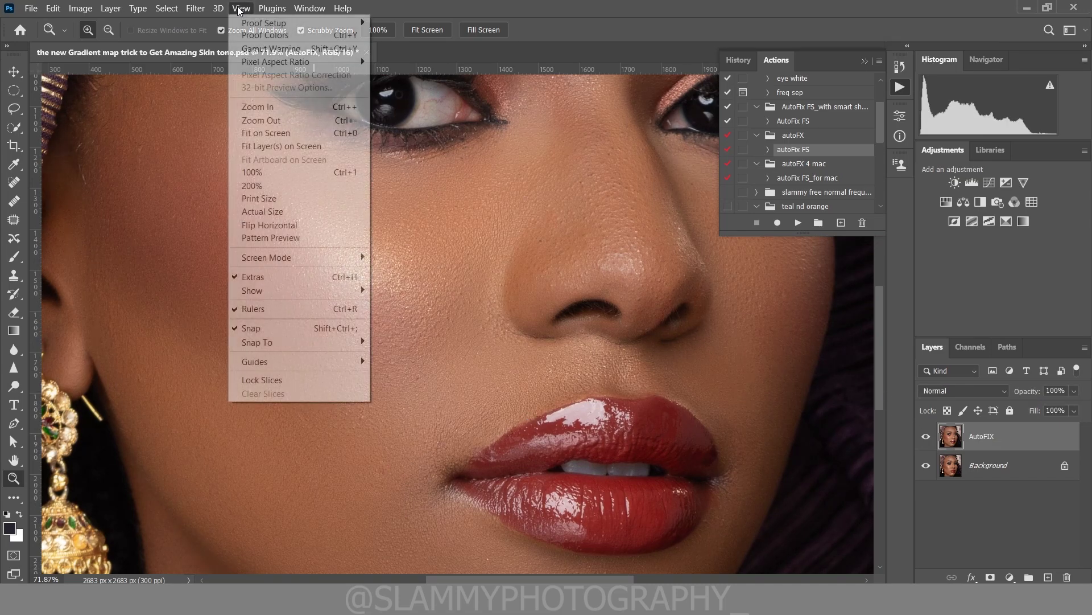
{"action": "left_click", "coordinate": [267, 133]}
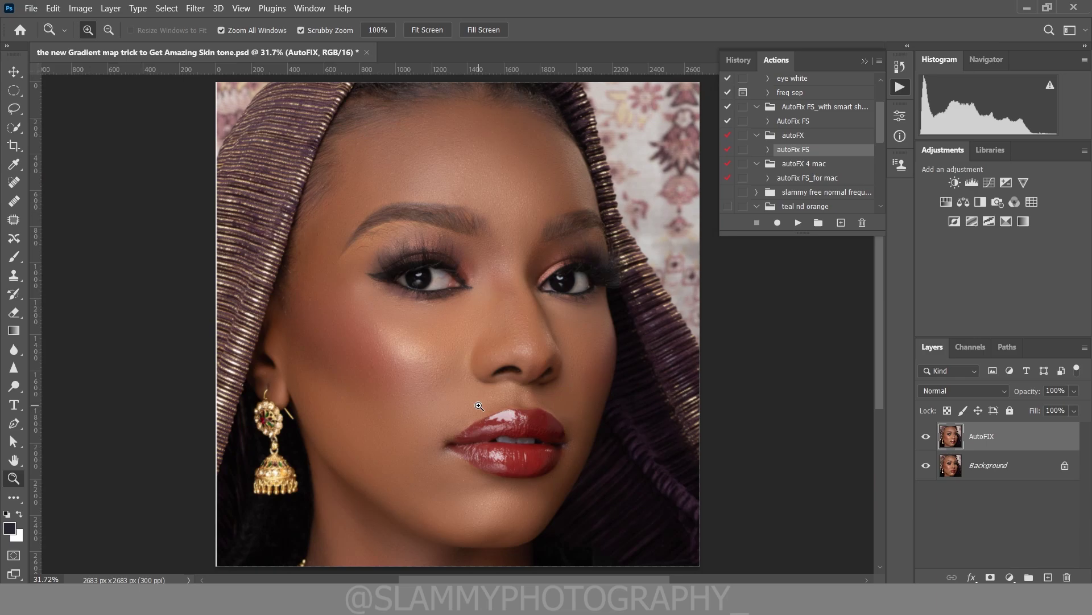
{"action": "left_click", "coordinate": [931, 439]}
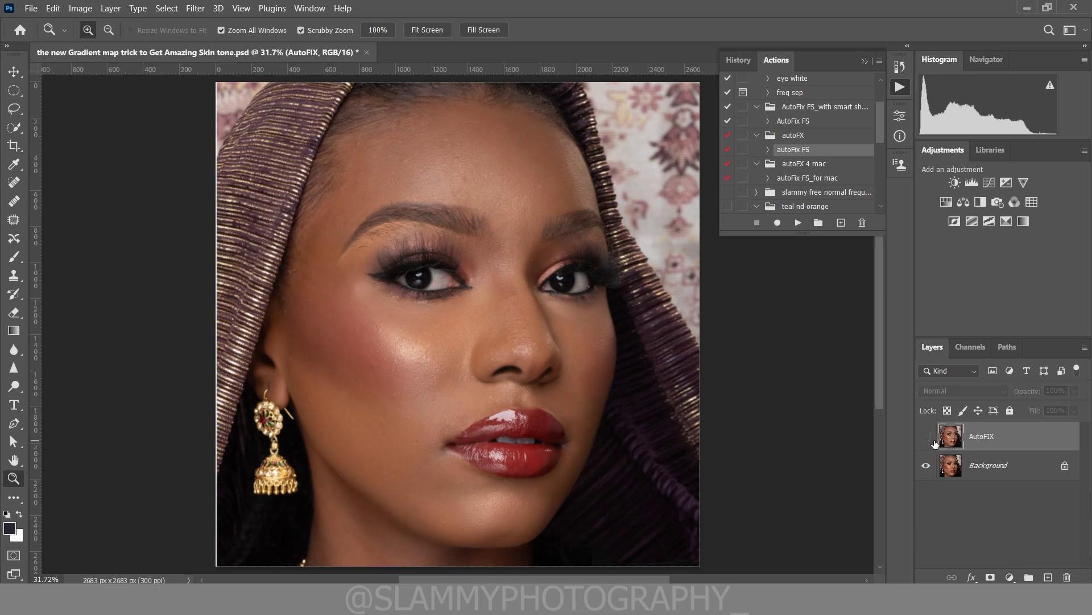
{"action": "left_click", "coordinate": [928, 438]}
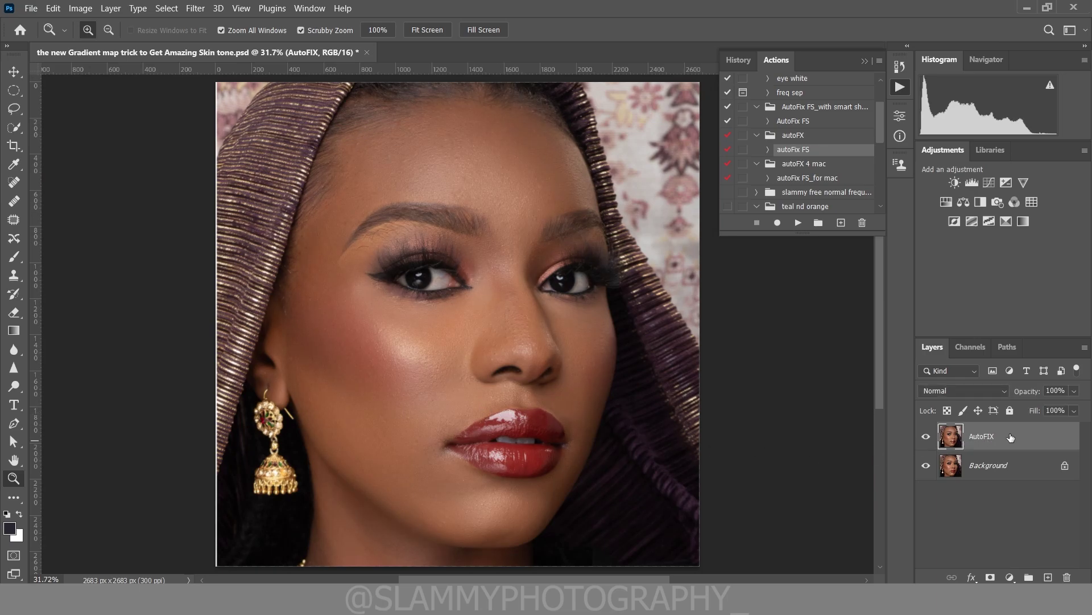
{"action": "left_click_drag", "start_coordinate": [1011, 436], "coordinate": [1048, 577]}
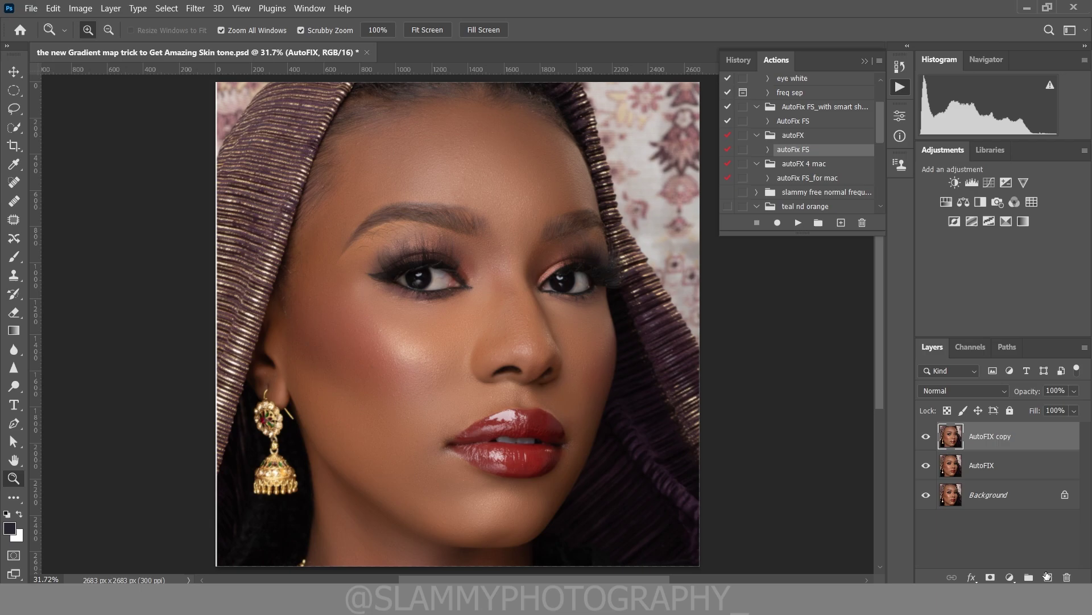
- Rename the AutoFIX copy layer to 'texture' and check the forehead and eyes up close
{"action": "double_click", "coordinate": [988, 435]}
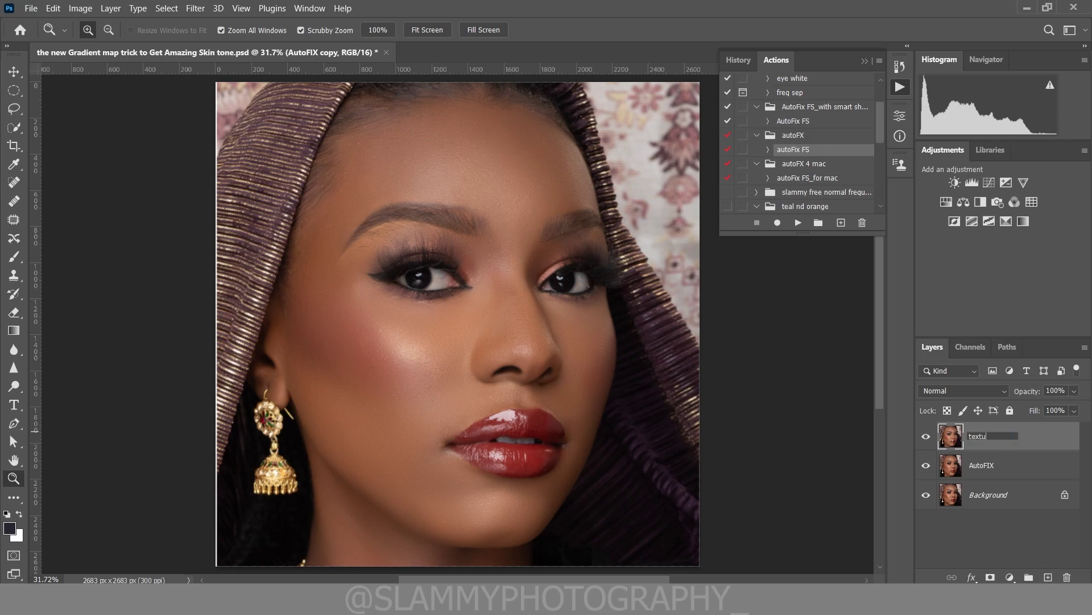
{"action": "type", "text": "texture"}
{"action": "key", "text": "Return"}
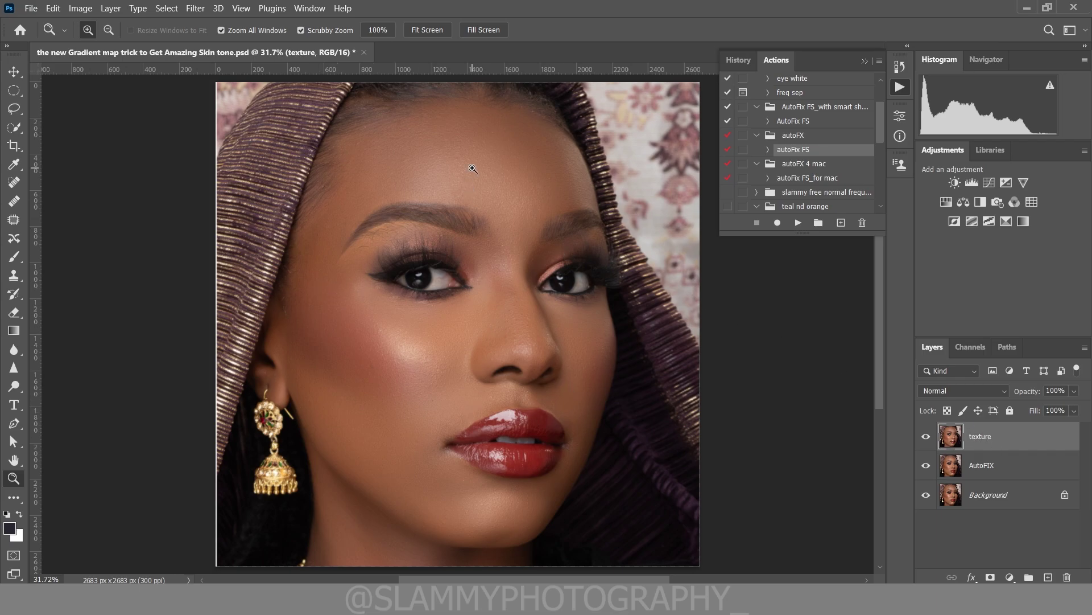
{"action": "left_click_drag", "start_coordinate": [472, 168], "coordinate": [530, 228]}
{"action": "left_click", "coordinate": [242, 8]}
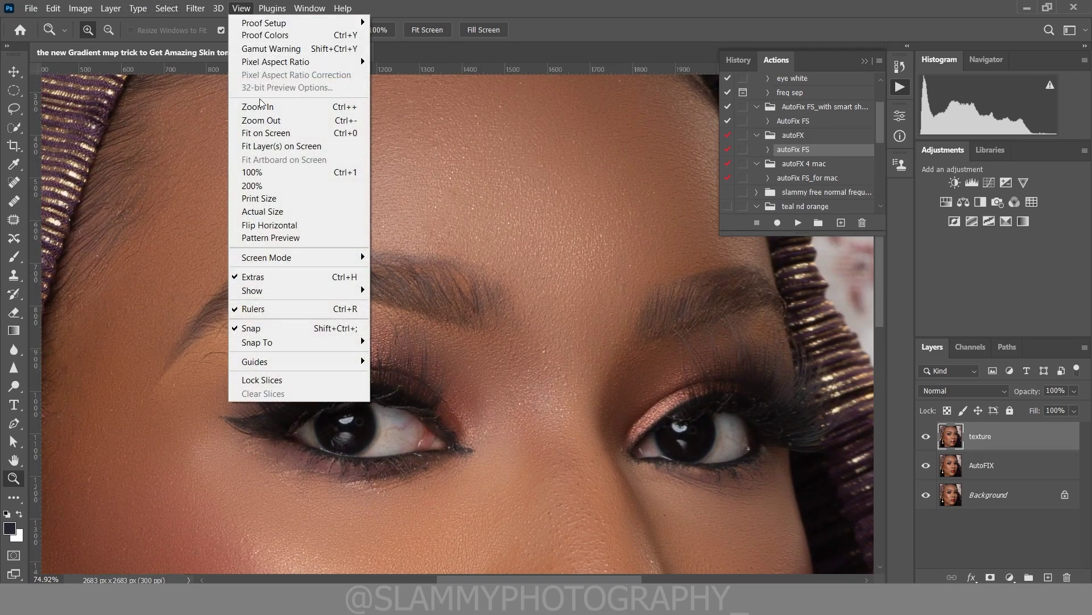
{"action": "left_click", "coordinate": [268, 134]}
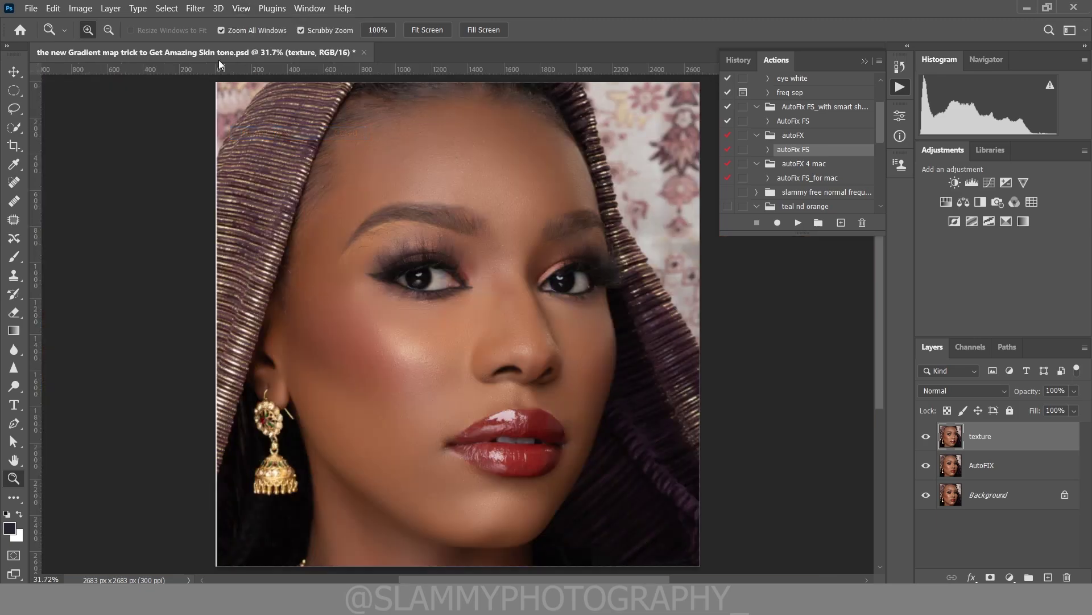
{"action": "left_click", "coordinate": [199, 8]}
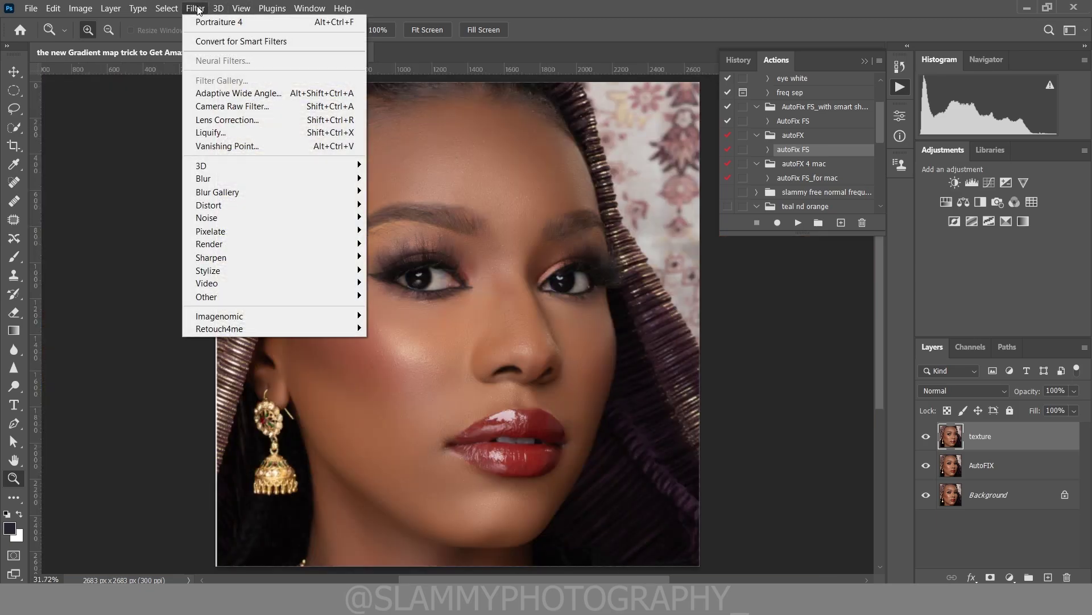
- Open the Camera Raw Filter on the texture layer, raise Texture and add film grain
{"action": "left_click", "coordinate": [251, 107]}
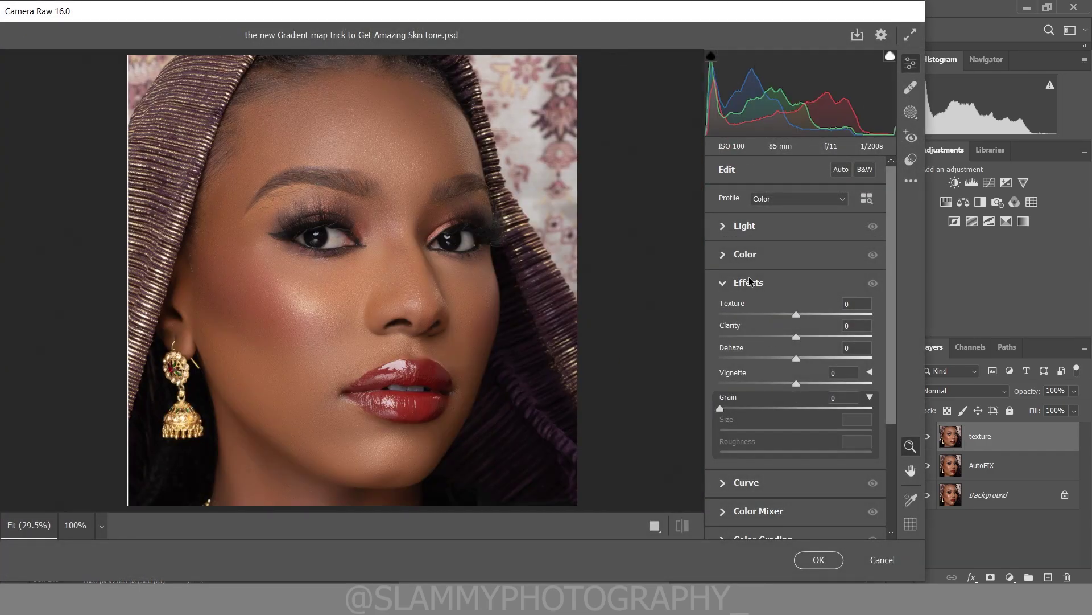
{"action": "left_click_drag", "start_coordinate": [738, 308], "coordinate": [752, 346]}
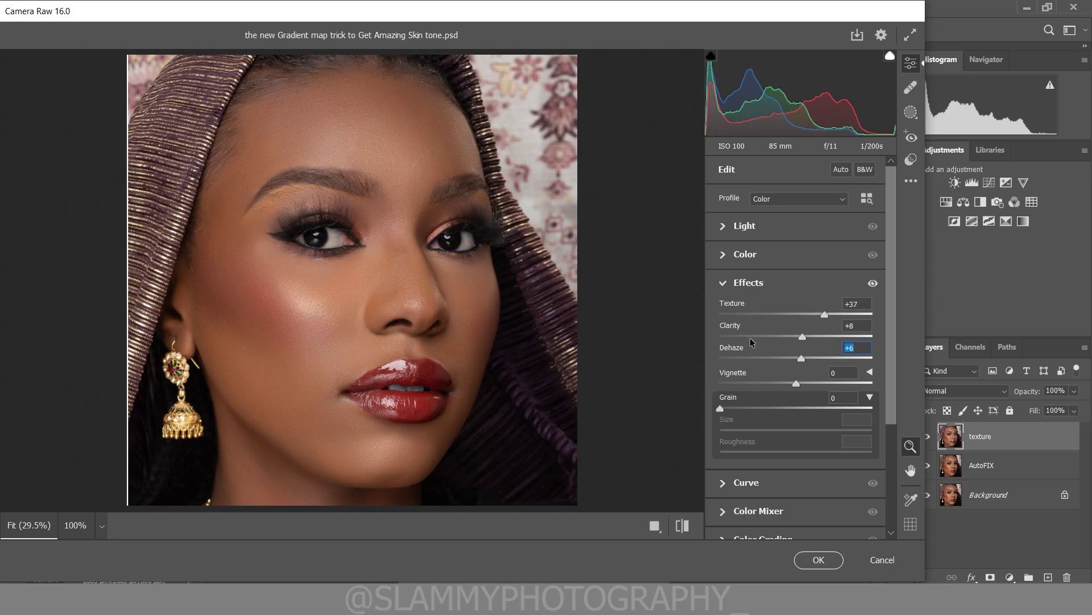
{"action": "left_click", "coordinate": [764, 407]}
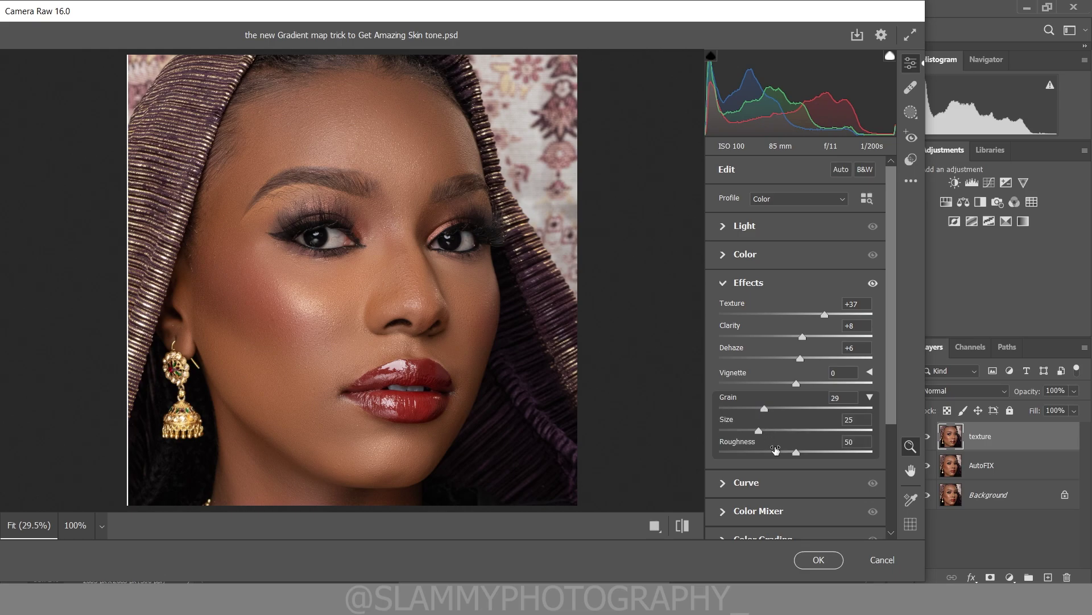
{"action": "left_click_drag", "start_coordinate": [825, 430], "coordinate": [848, 452]}
- Lower Grain to 21 and Size to 66, and reduce the Texture amount
{"action": "mouse_move", "coordinate": [760, 408]}
{"action": "left_mouse_down"}
{"action": "mouse_move", "coordinate": [749, 408]}
{"action": "mouse_move", "coordinate": [750, 425]}
{"action": "left_mouse_up"}
{"action": "left_click", "coordinate": [761, 420]}
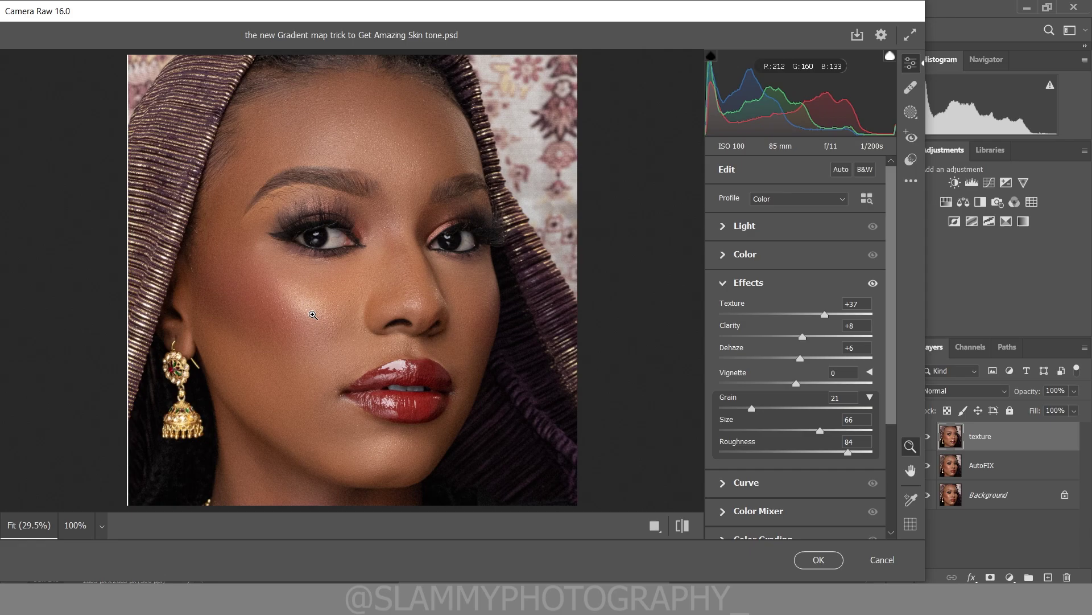
{"action": "left_click_drag", "start_coordinate": [311, 312], "coordinate": [351, 318]}
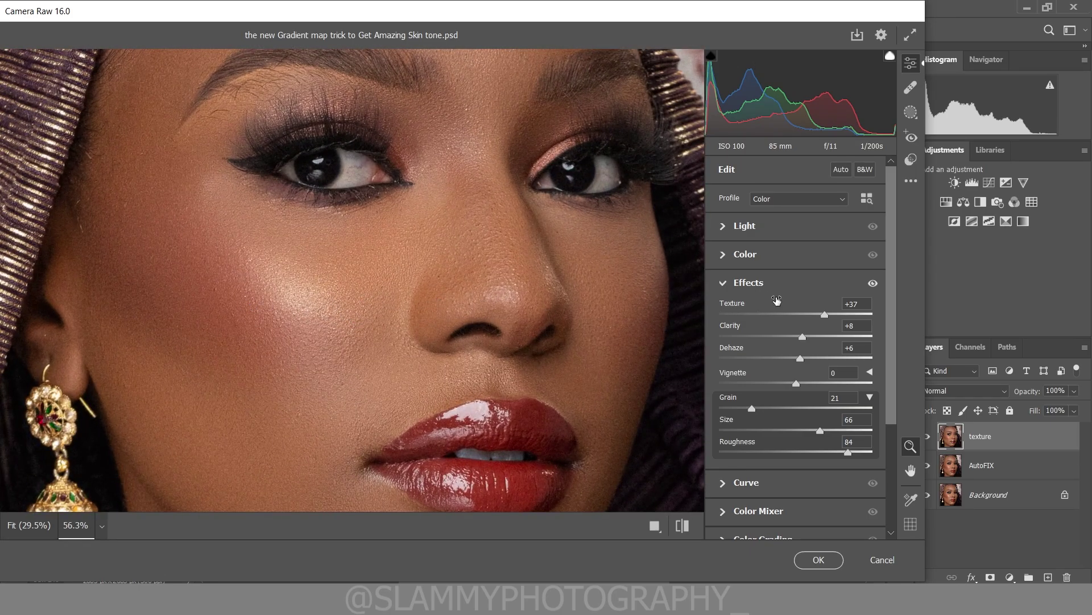
{"action": "left_click_drag", "start_coordinate": [755, 307], "coordinate": [742, 350]}
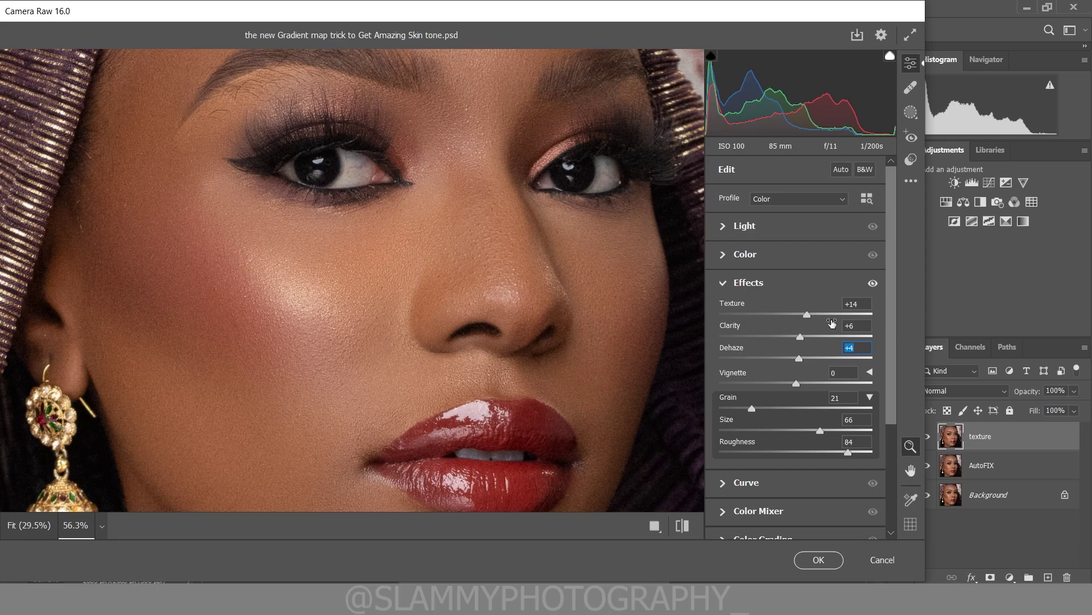
{"action": "scroll", "coordinate": [435, 337], "scroll_direction": "down", "scroll_amount": 5}
{"action": "left_click", "coordinate": [435, 337], "text": "alt"}
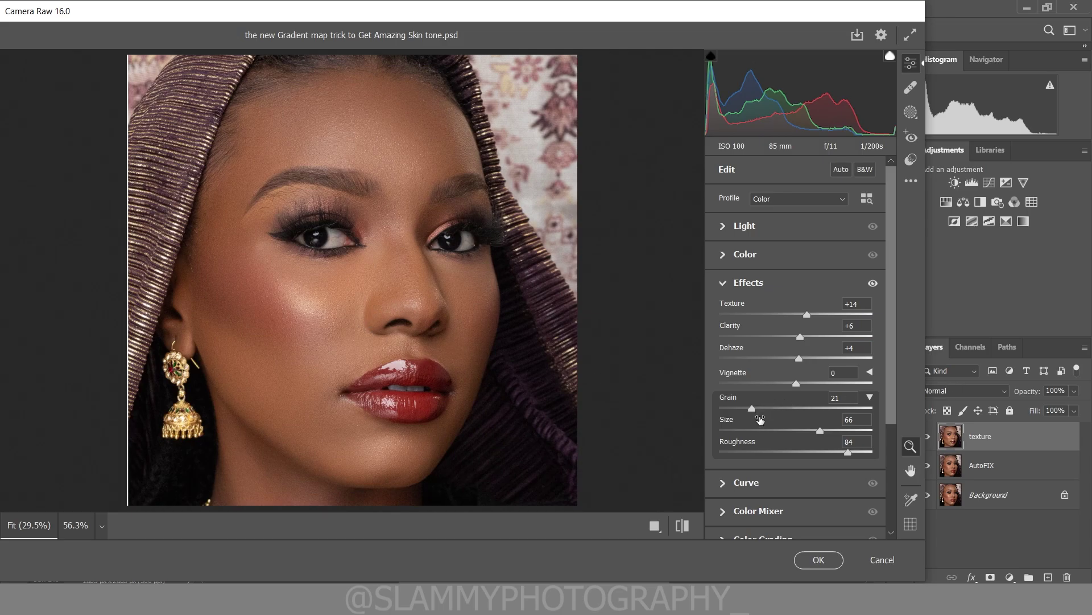
- Set grain Size 60, Roughness 66 and amount 31, checking the cheek in Before/After view
{"action": "left_click_drag", "start_coordinate": [761, 419], "coordinate": [756, 453]}
{"action": "left_click", "coordinate": [453, 342]}
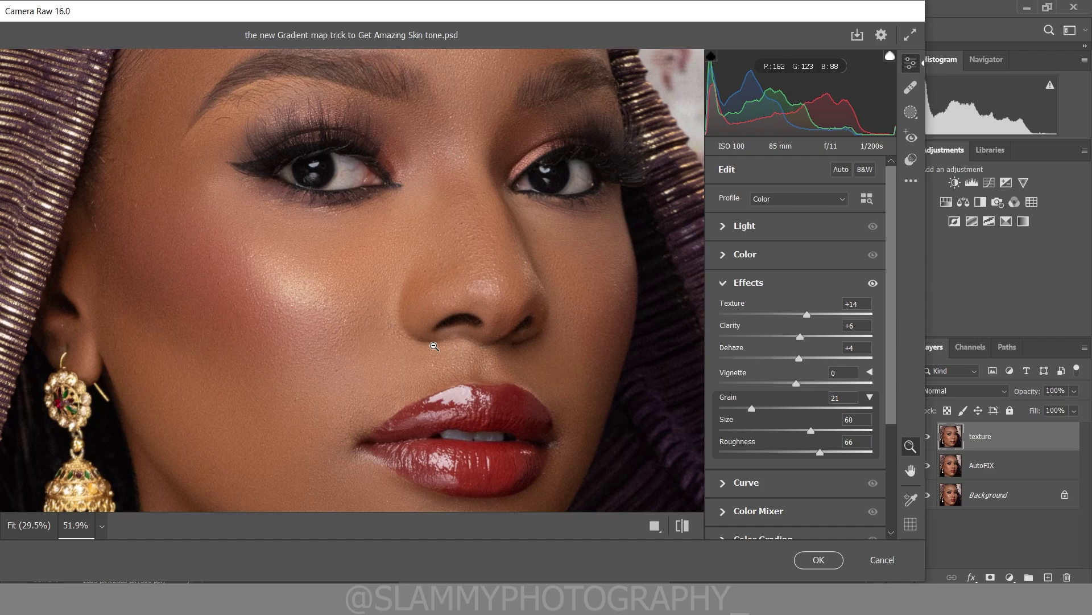
{"action": "left_click_drag", "start_coordinate": [742, 404], "coordinate": [753, 402]}
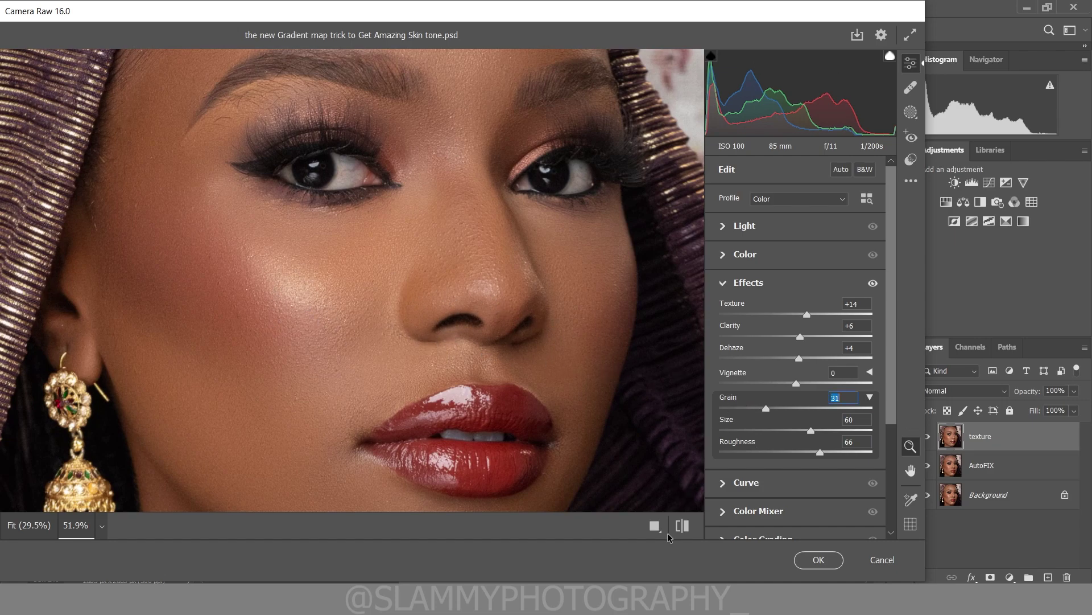
{"action": "key", "text": "q"}
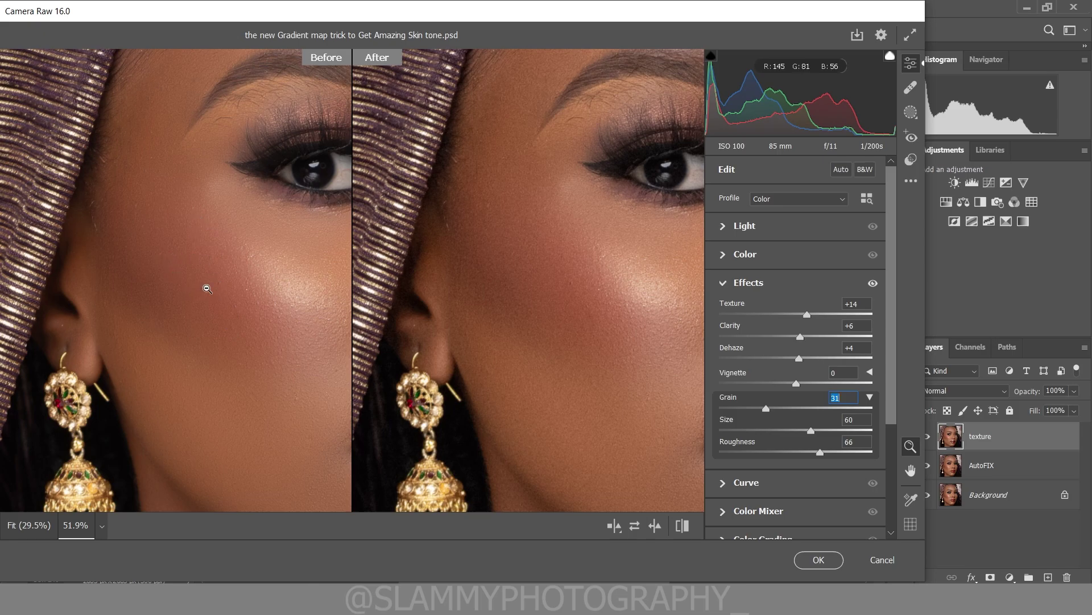
{"action": "left_click_drag", "start_coordinate": [149, 287], "coordinate": [190, 305]}
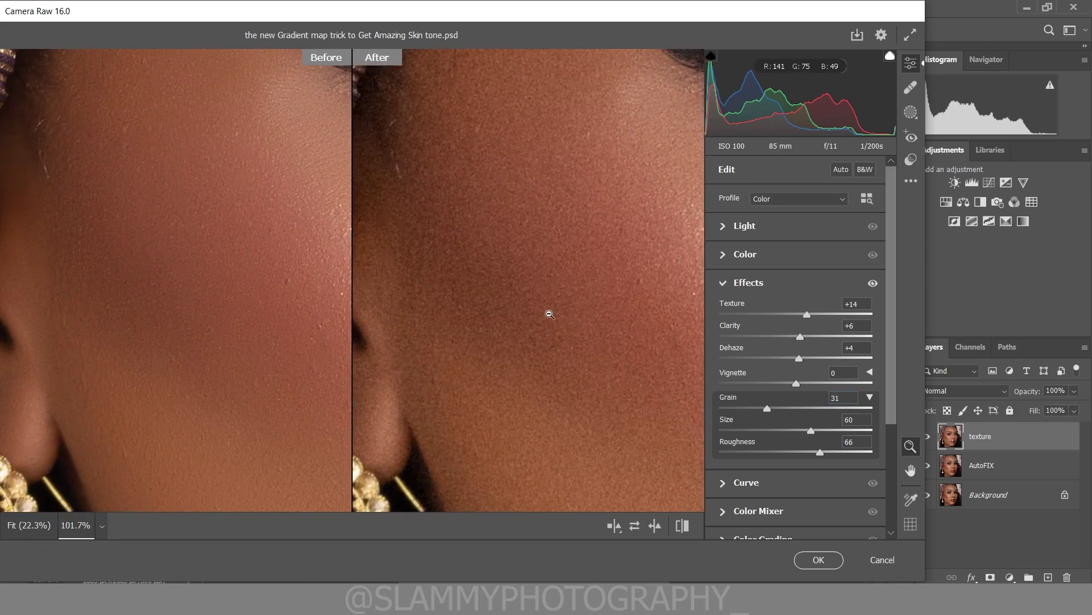
{"action": "left_click_drag", "start_coordinate": [597, 317], "coordinate": [647, 390]}
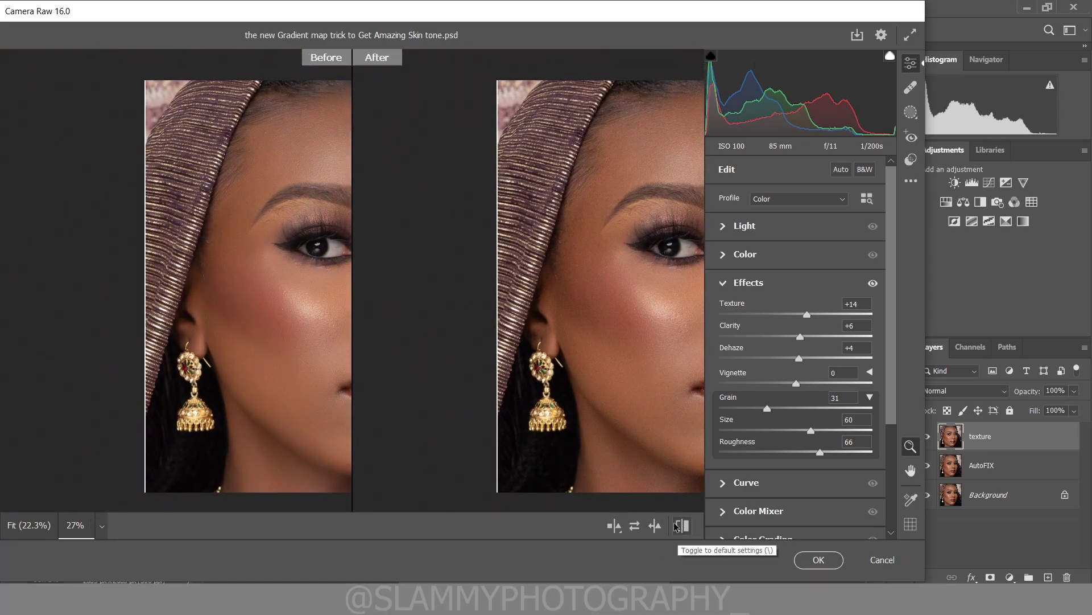
- Cycle the Before/After layouts back to a single preview and apply the Camera Raw filter
{"action": "left_click", "coordinate": [615, 525]}
{"action": "left_click", "coordinate": [614, 525]}
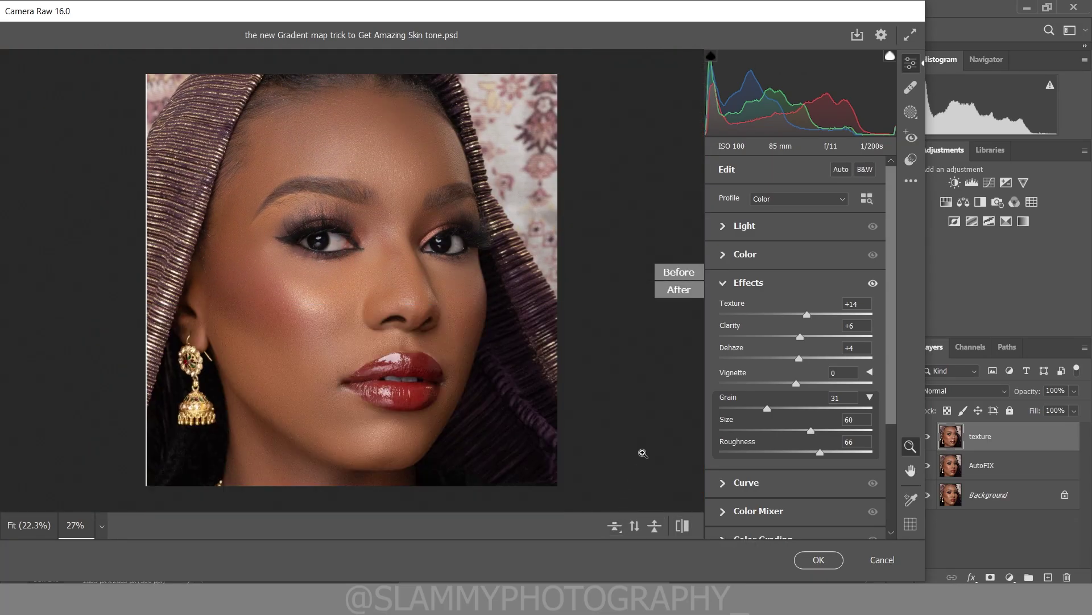
{"action": "left_click", "coordinate": [615, 526]}
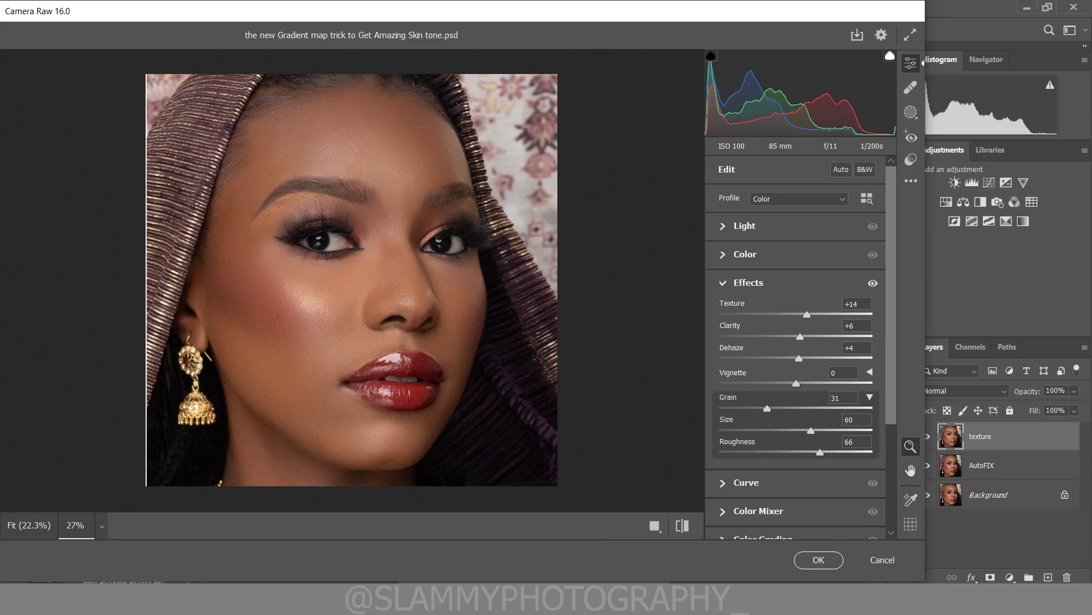
{"action": "left_click", "coordinate": [824, 562]}
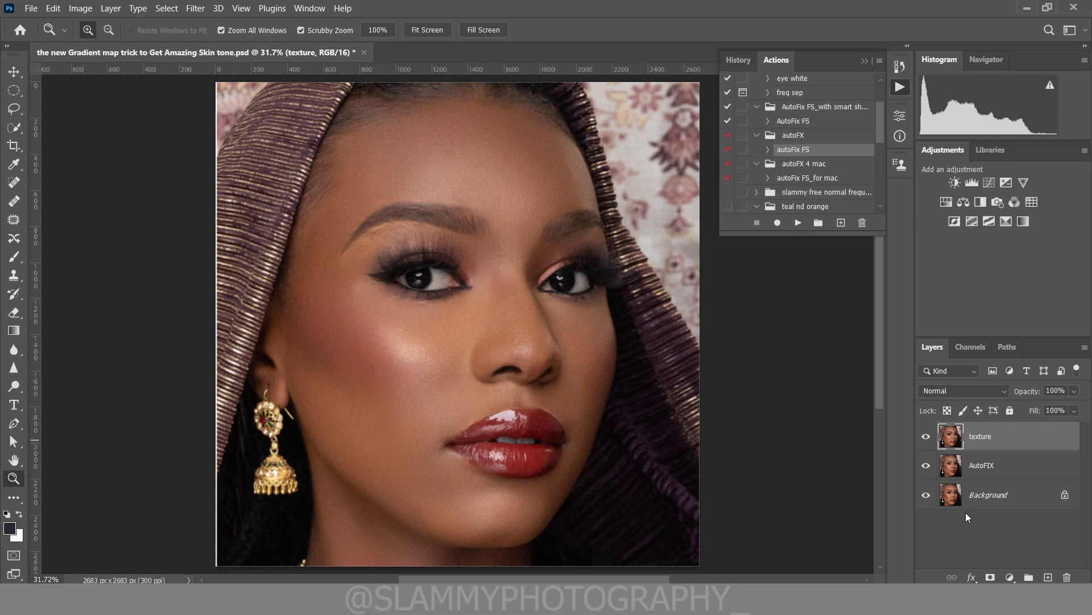
{"action": "left_click", "coordinate": [1007, 576]}
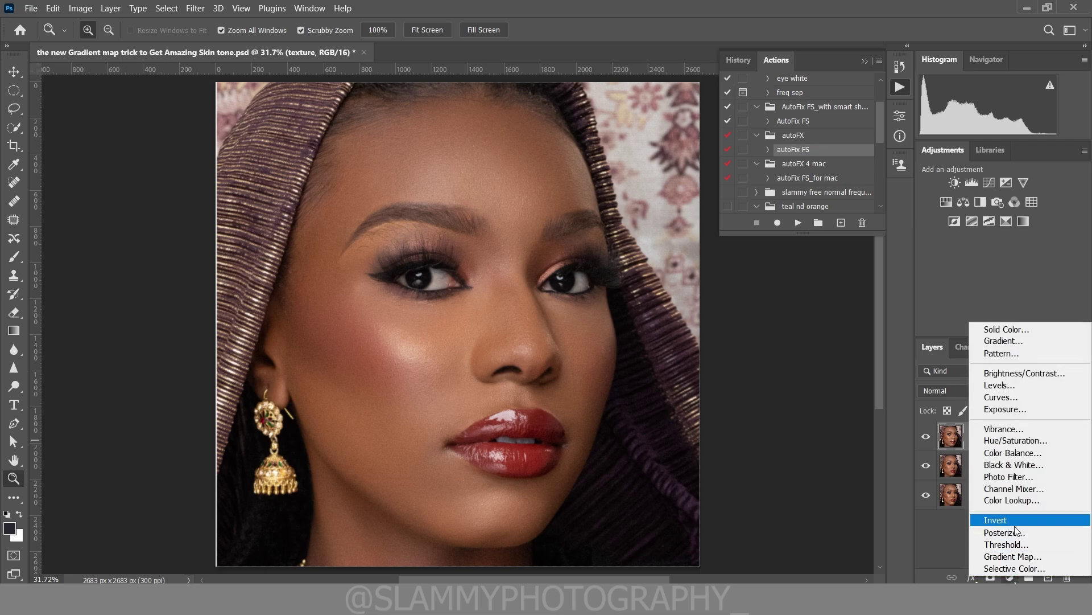
- Add Gradient Map 1 and choose the Black, White preset from the Basics gradients
{"action": "left_click", "coordinate": [1004, 557]}
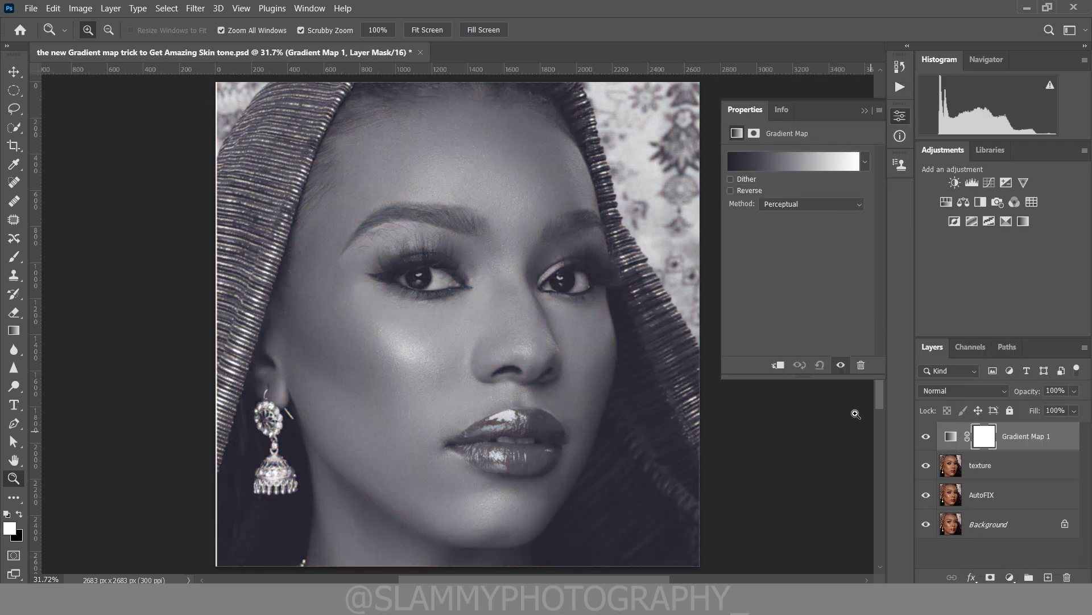
{"action": "left_click", "coordinate": [776, 159]}
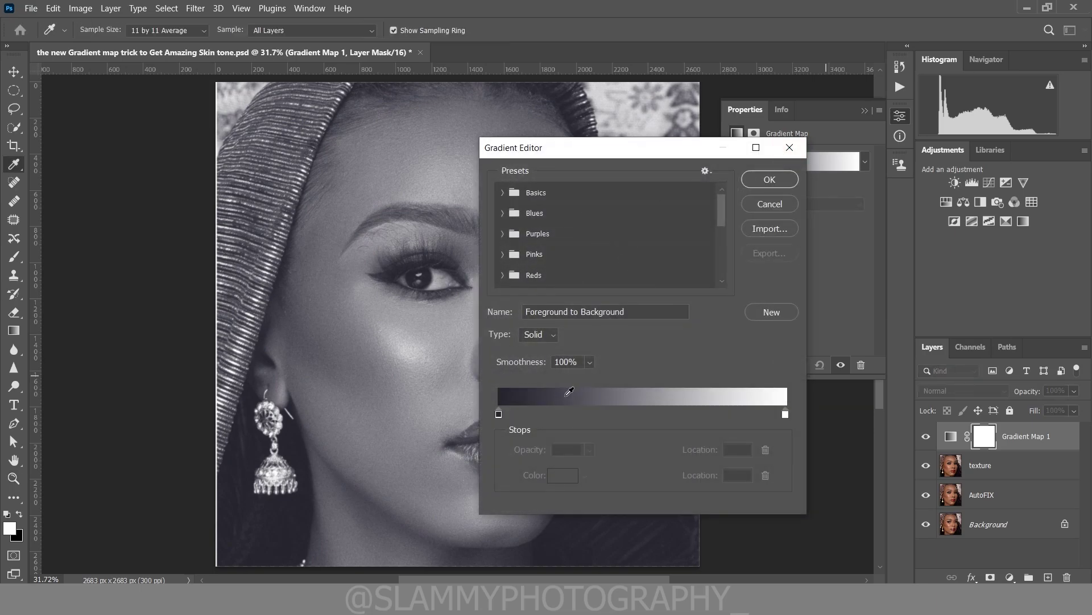
{"action": "left_click", "coordinate": [506, 193]}
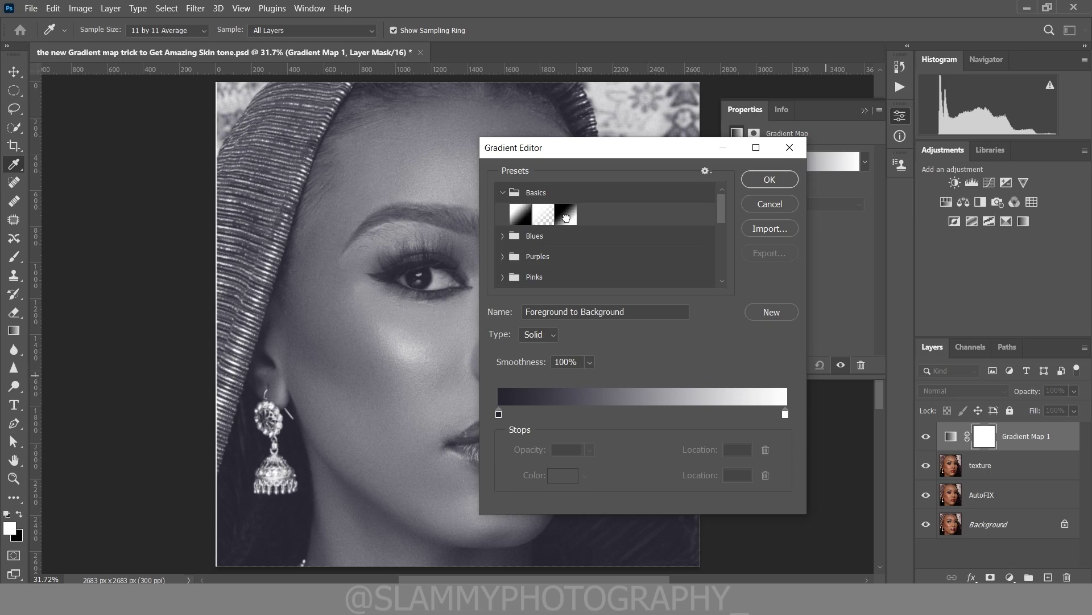
{"action": "left_click", "coordinate": [566, 216]}
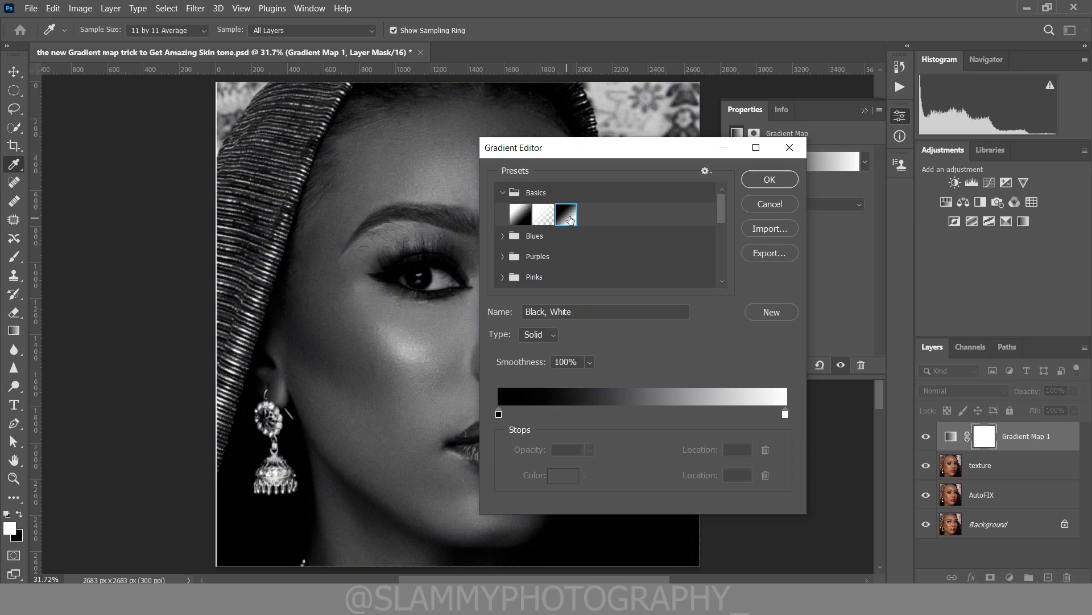
{"action": "left_click_drag", "start_coordinate": [592, 149], "coordinate": [697, 101]}
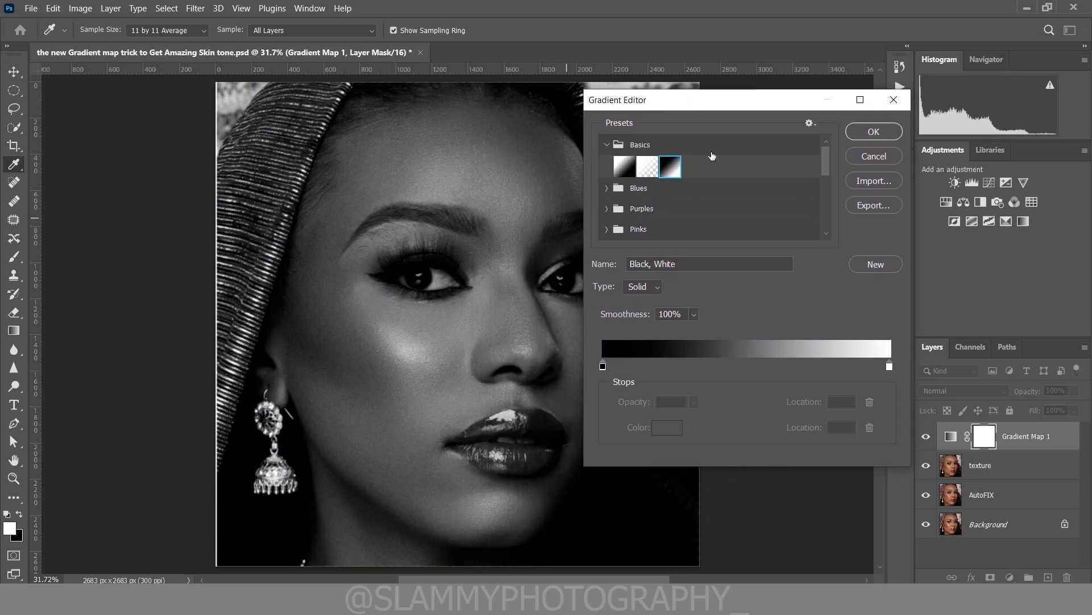
- Add a middle gradient stop at 50% and make the left stop brown #945721
{"action": "left_click", "coordinate": [750, 365]}
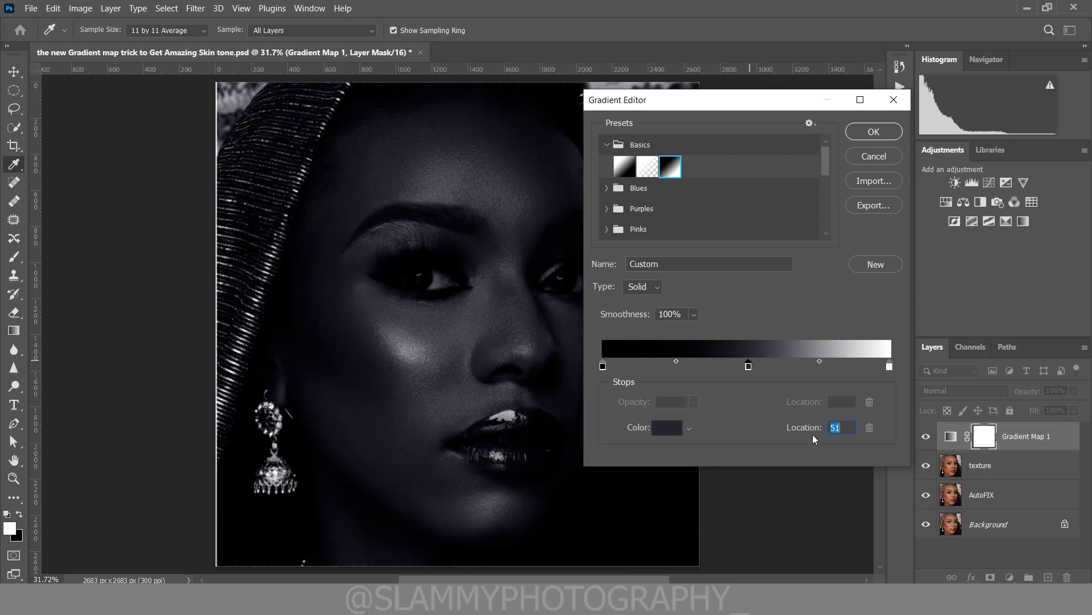
{"action": "type", "text": "50"}
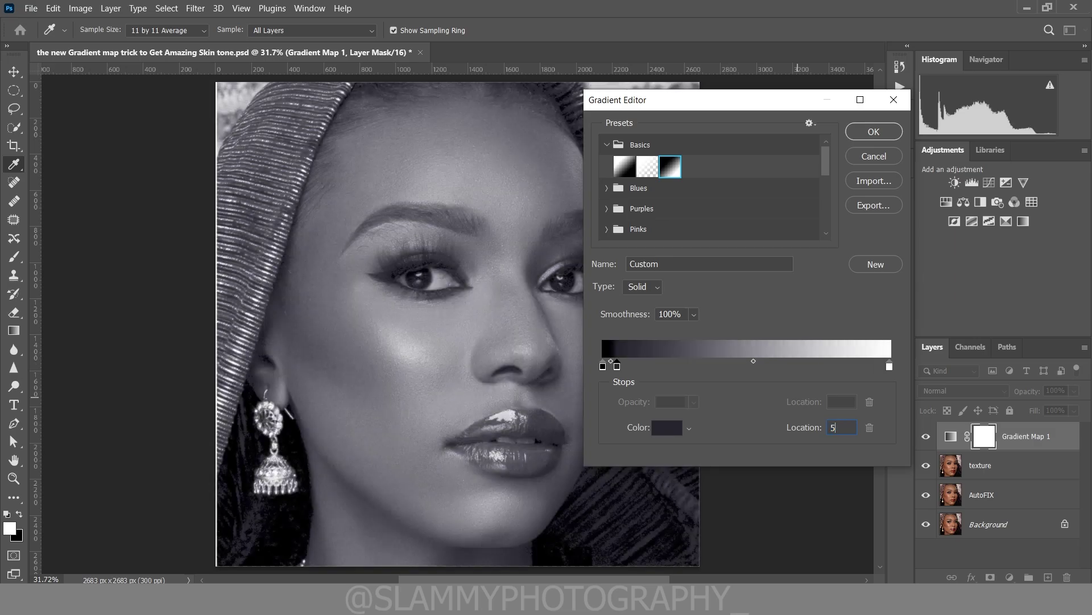
{"action": "left_click", "coordinate": [604, 369]}
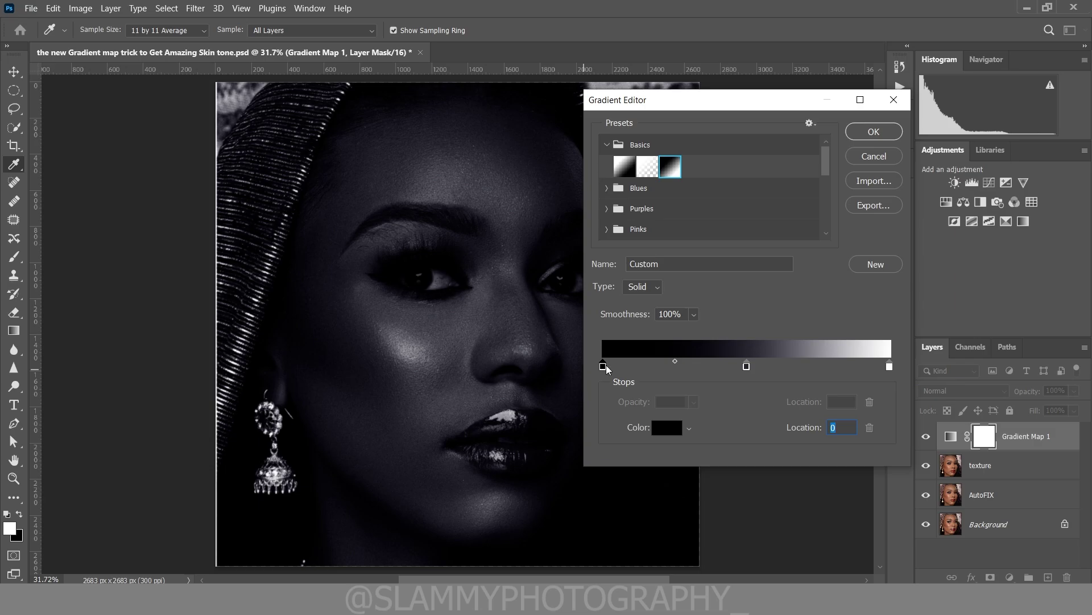
{"action": "left_click", "coordinate": [668, 430]}
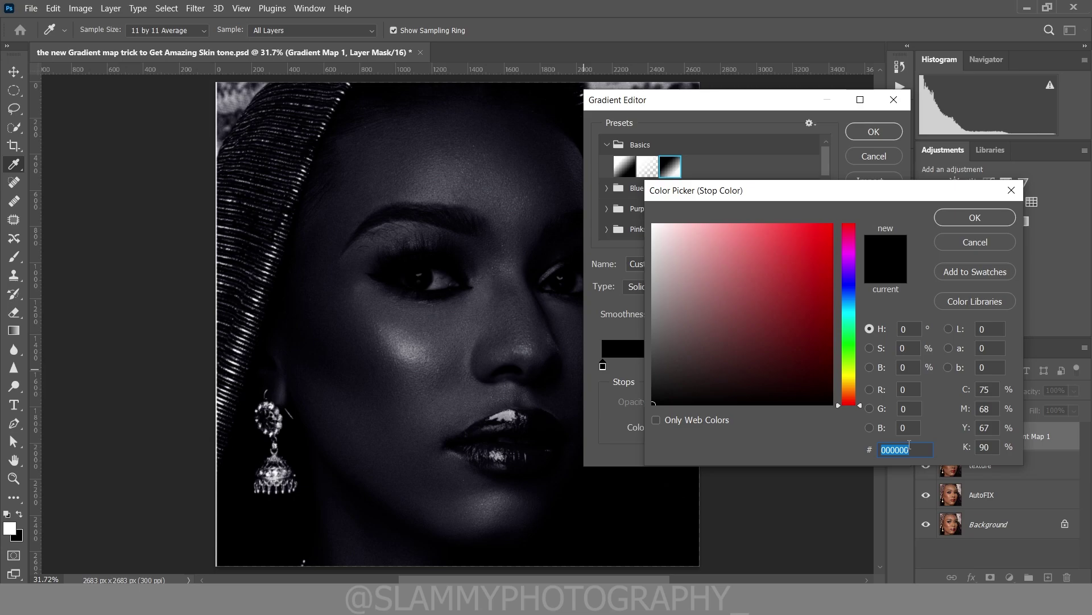
{"action": "type", "text": "9"}
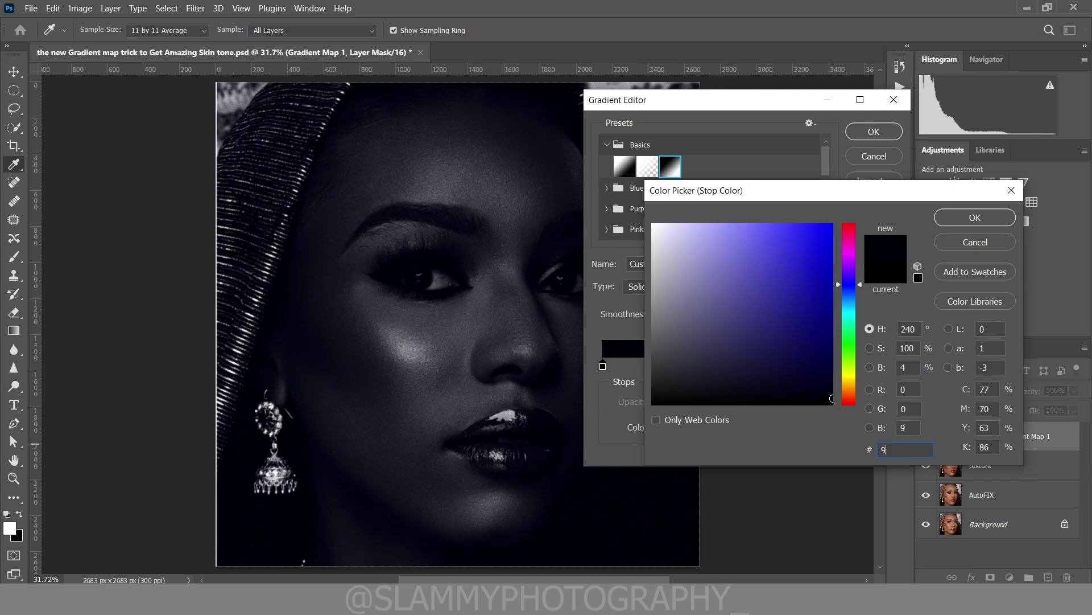
{"action": "type", "text": "45721"}
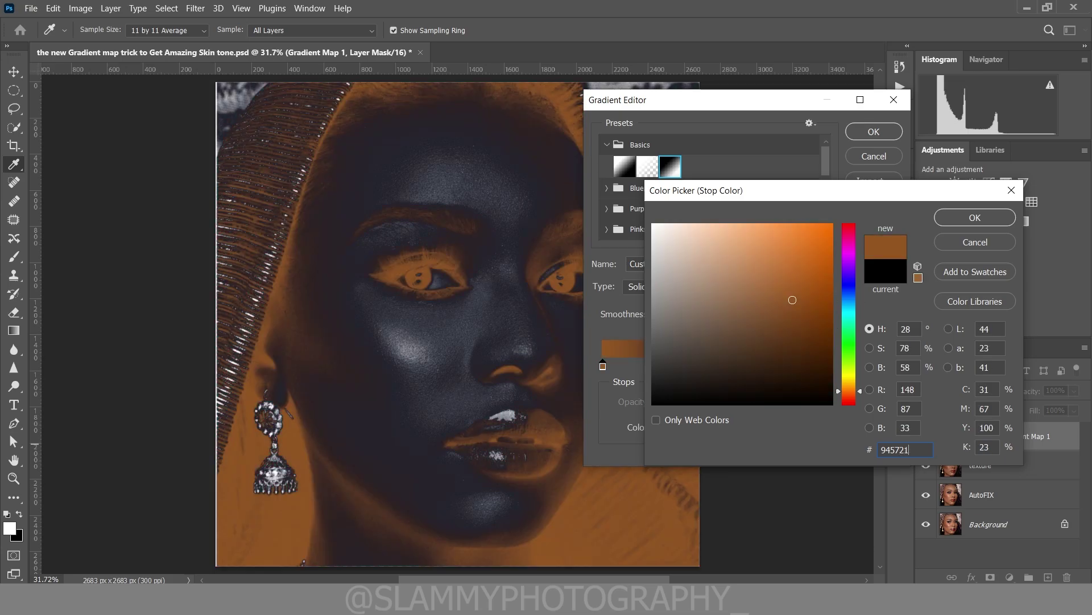
{"action": "left_click", "coordinate": [957, 221]}
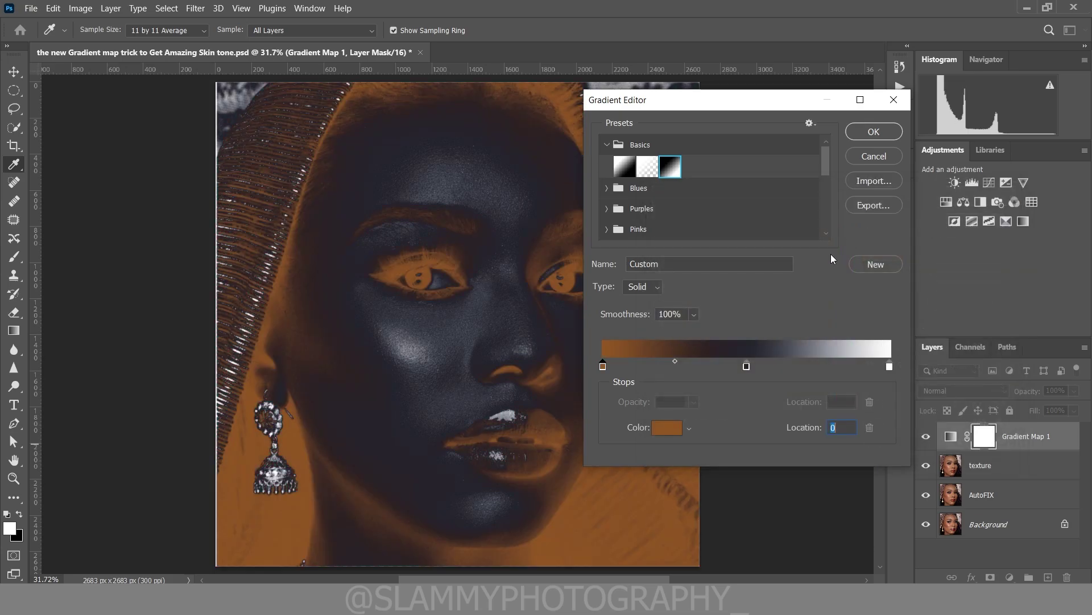
- Recolour the middle 50% gradient stop to brown in the Color Picker
{"action": "left_click", "coordinate": [747, 368]}
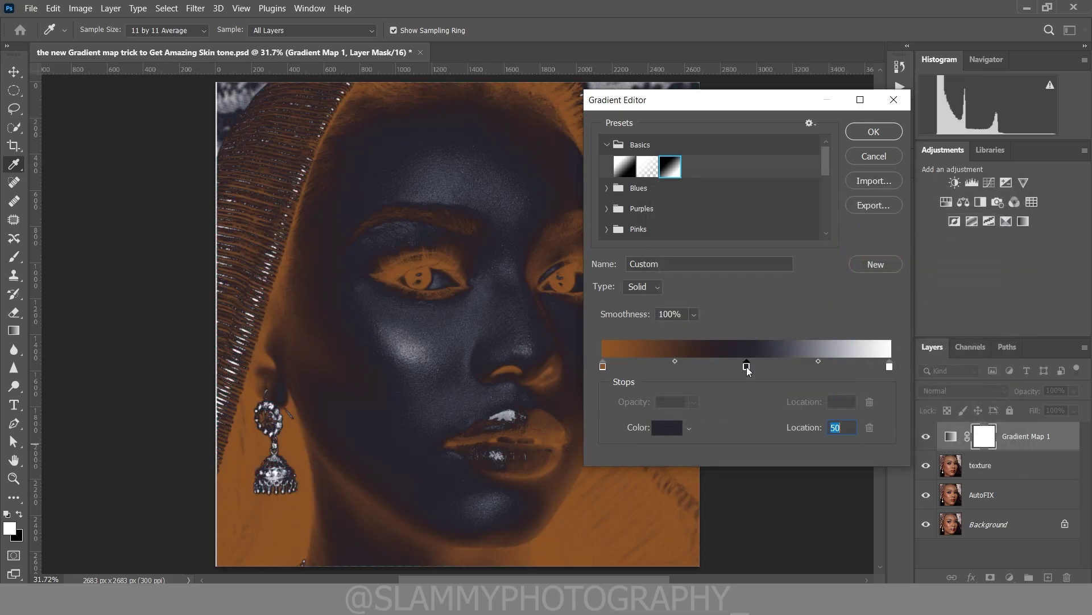
{"action": "left_click", "coordinate": [664, 429]}
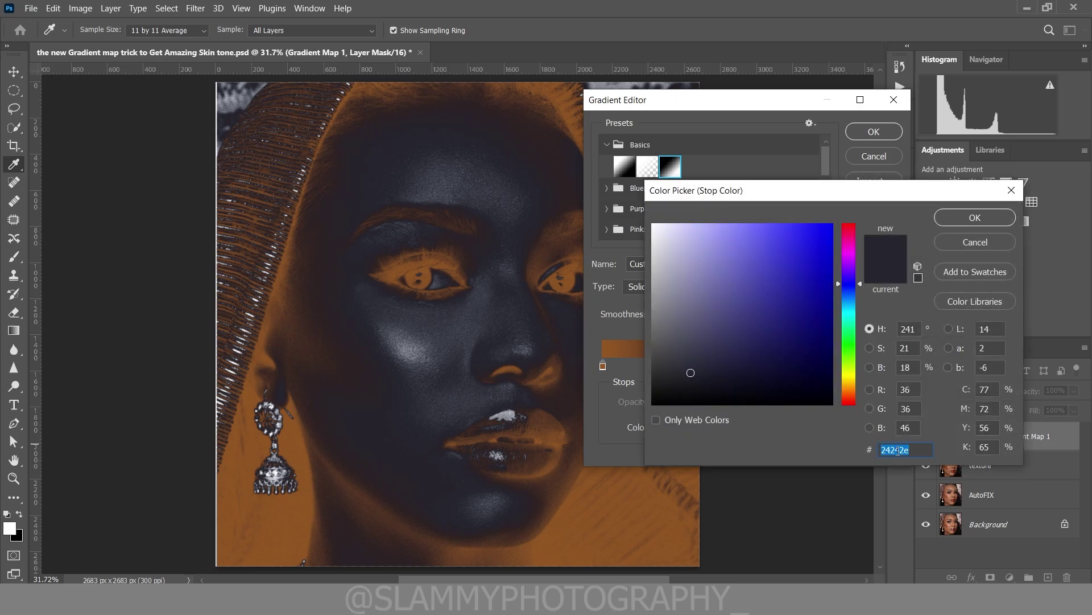
{"action": "type", "text": "a75"}
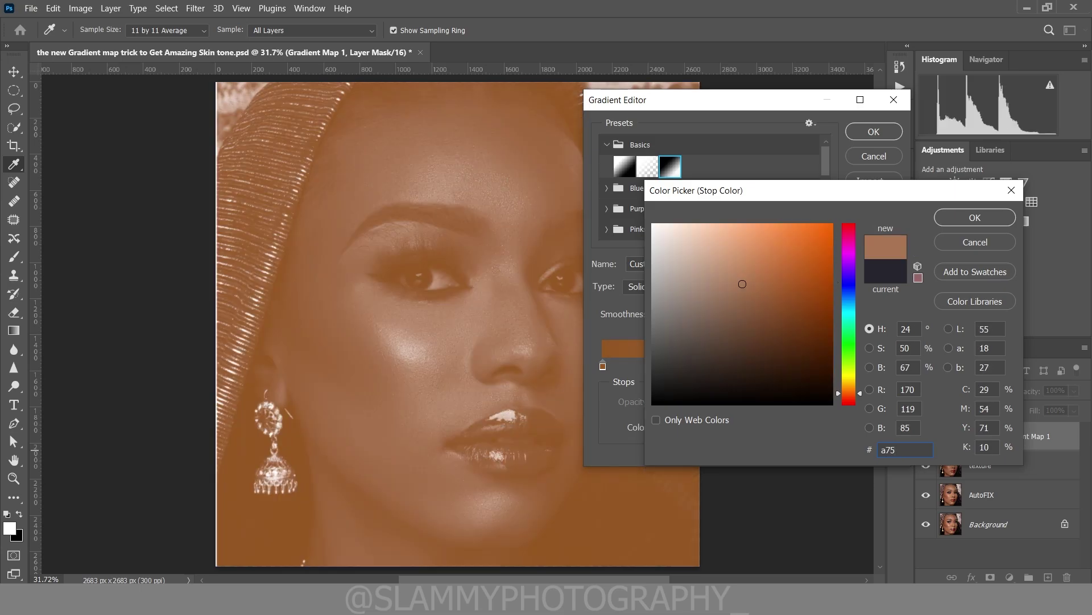
{"action": "type", "text": "f2"}
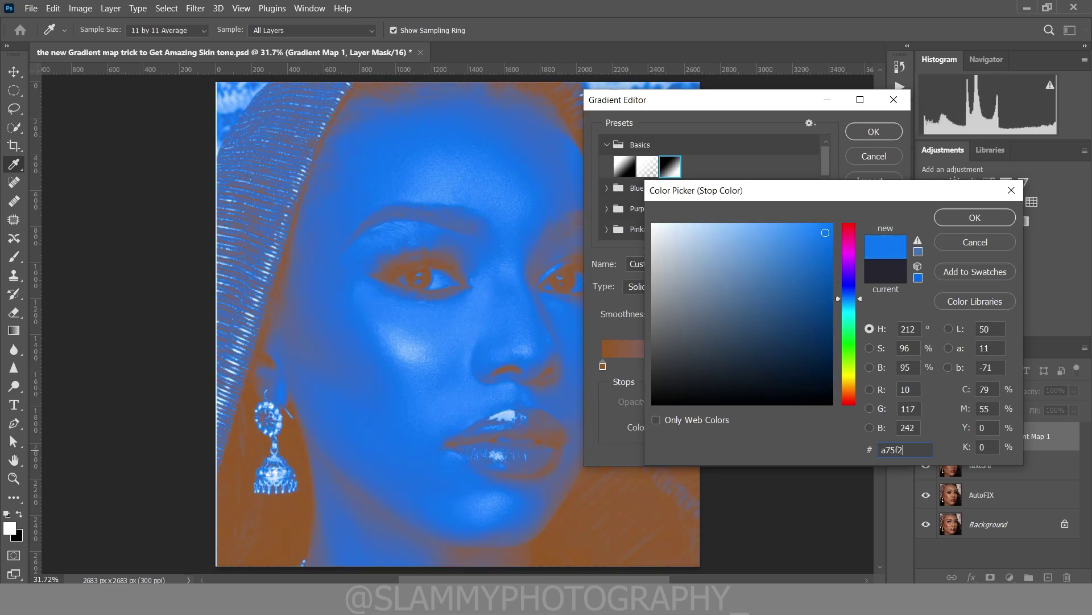
{"action": "type", "text": "e"}
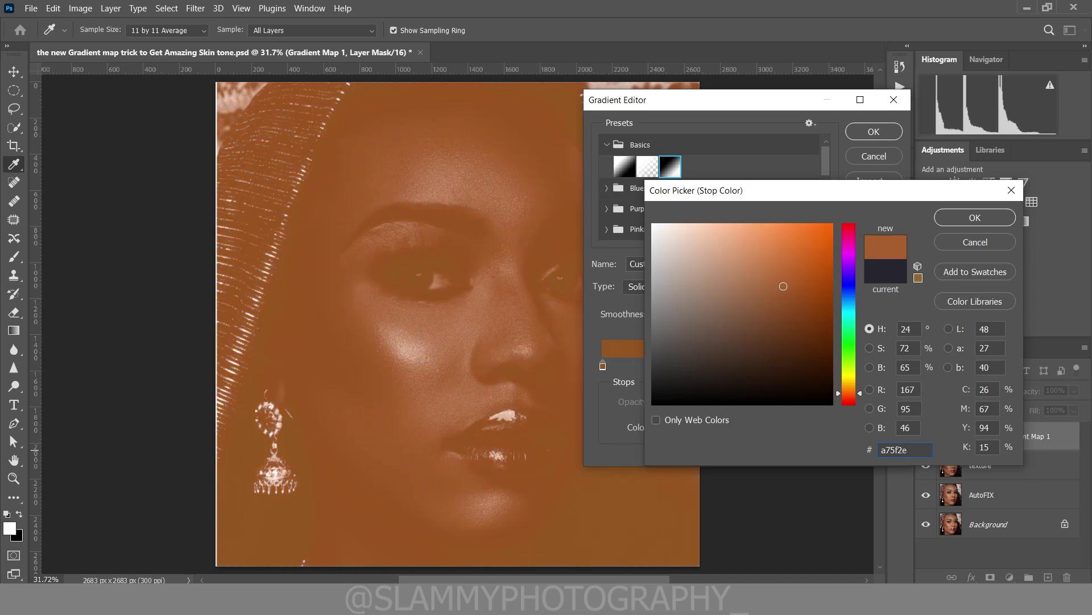
{"action": "left_click", "coordinate": [975, 218]}
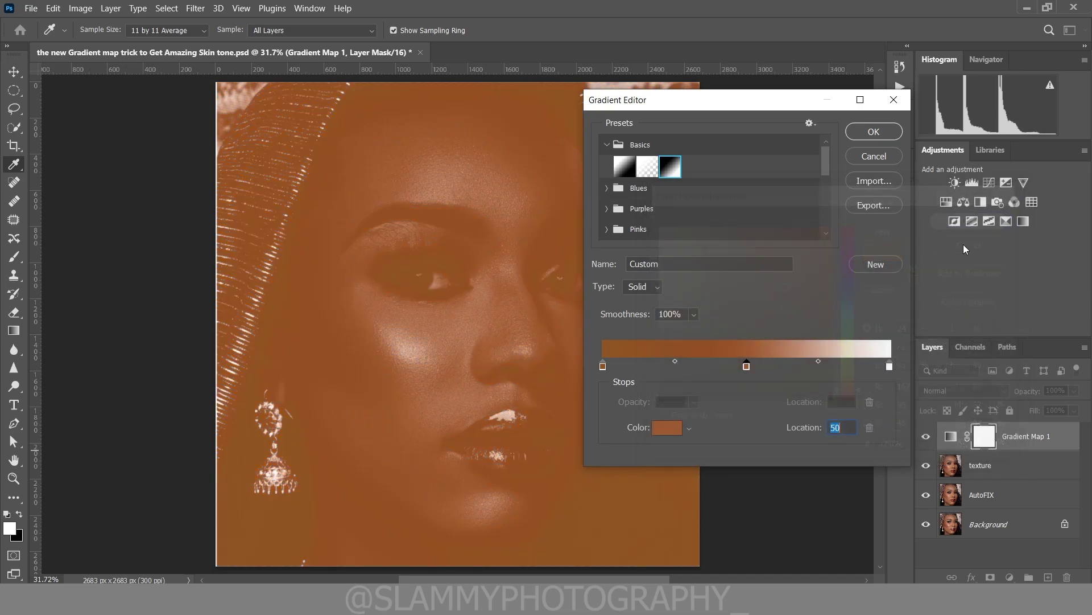
- Change the white right-end stop to tan #d6a482
{"action": "left_click", "coordinate": [890, 367]}
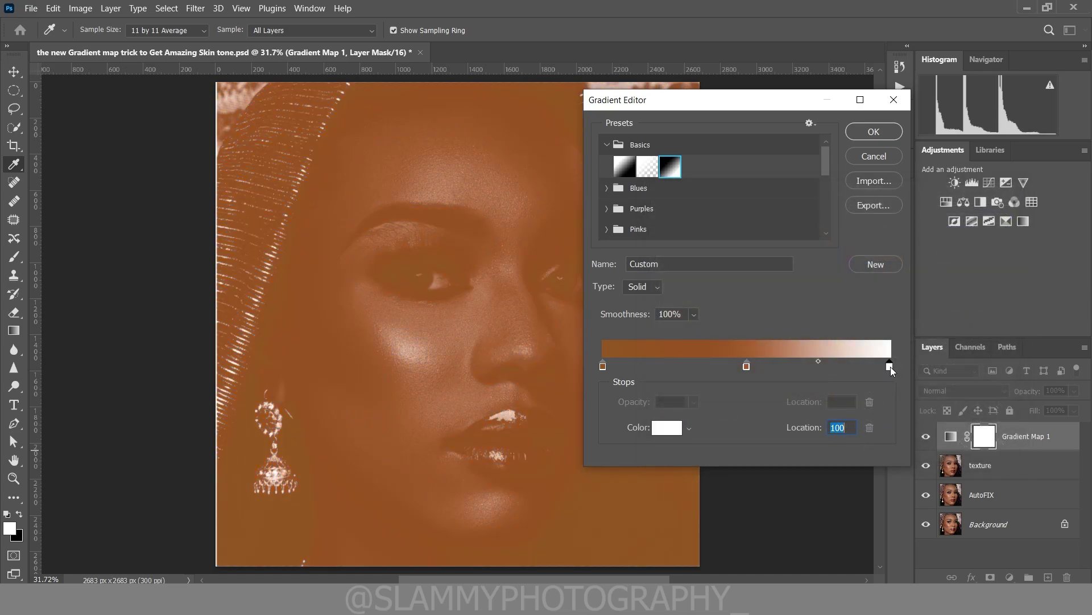
{"action": "left_click", "coordinate": [666, 429]}
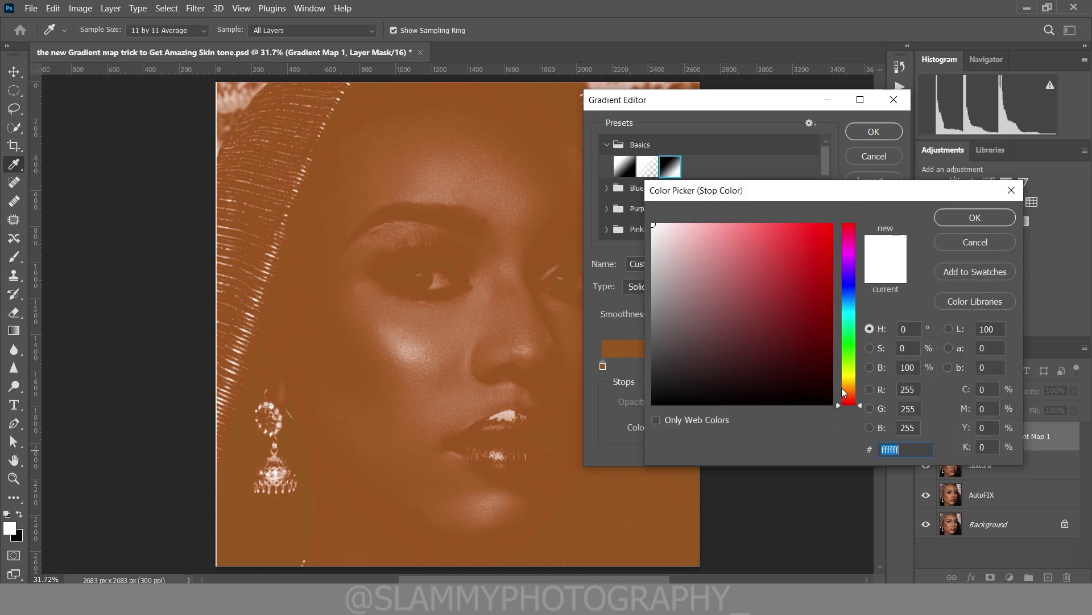
{"action": "type", "text": "d6"}
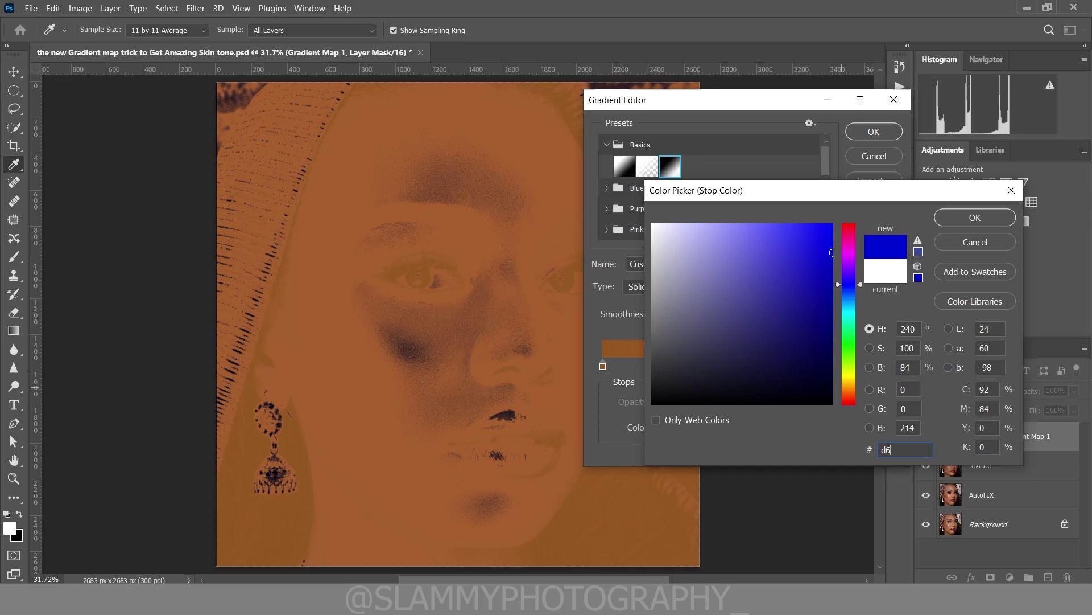
{"action": "type", "text": "a4"}
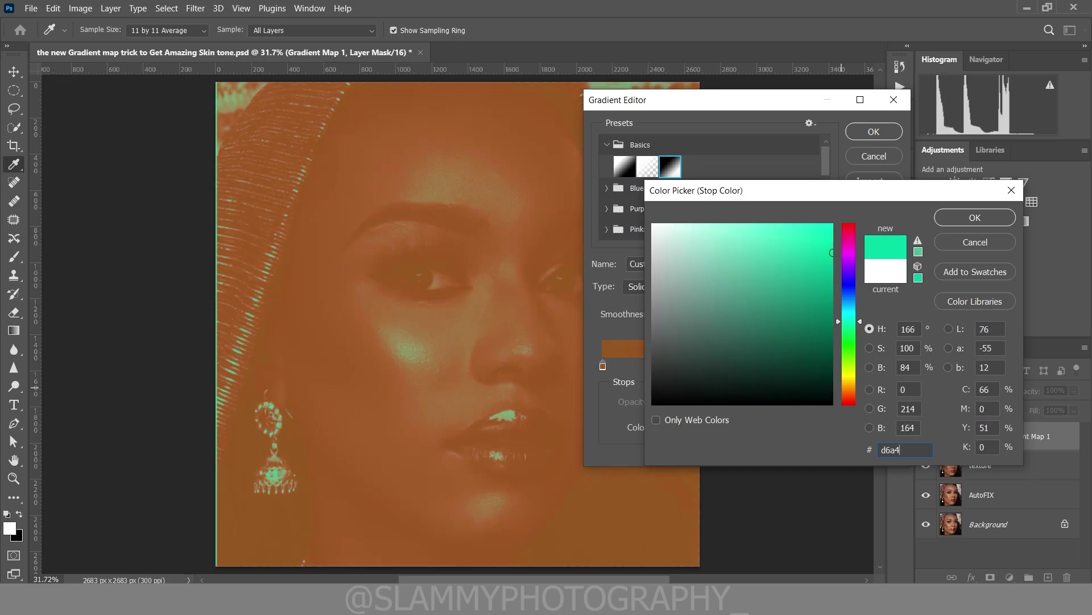
{"action": "type", "text": "82"}
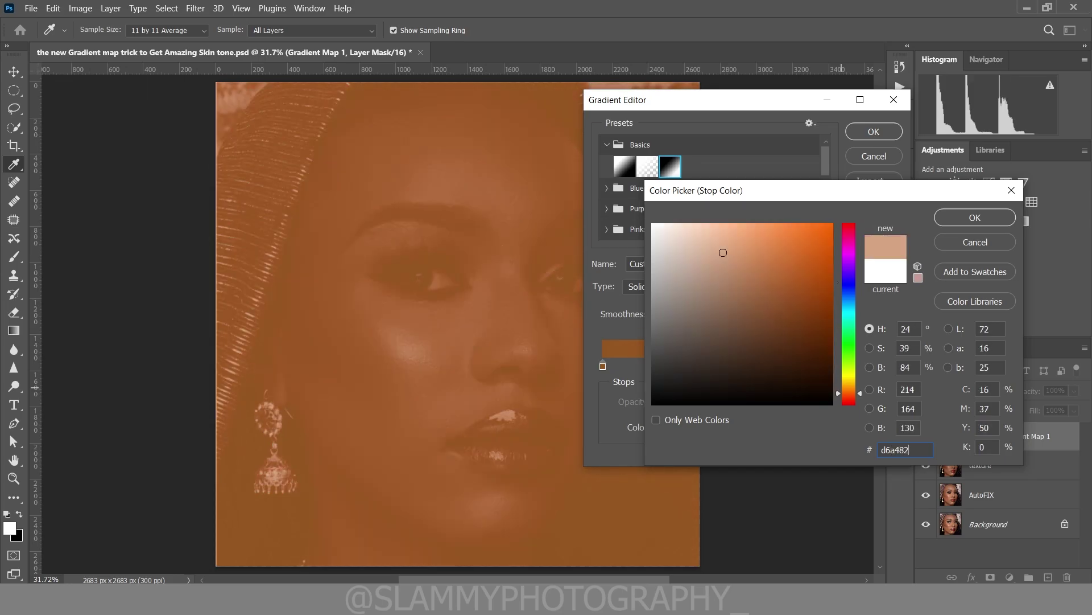
{"action": "left_click", "coordinate": [972, 219]}
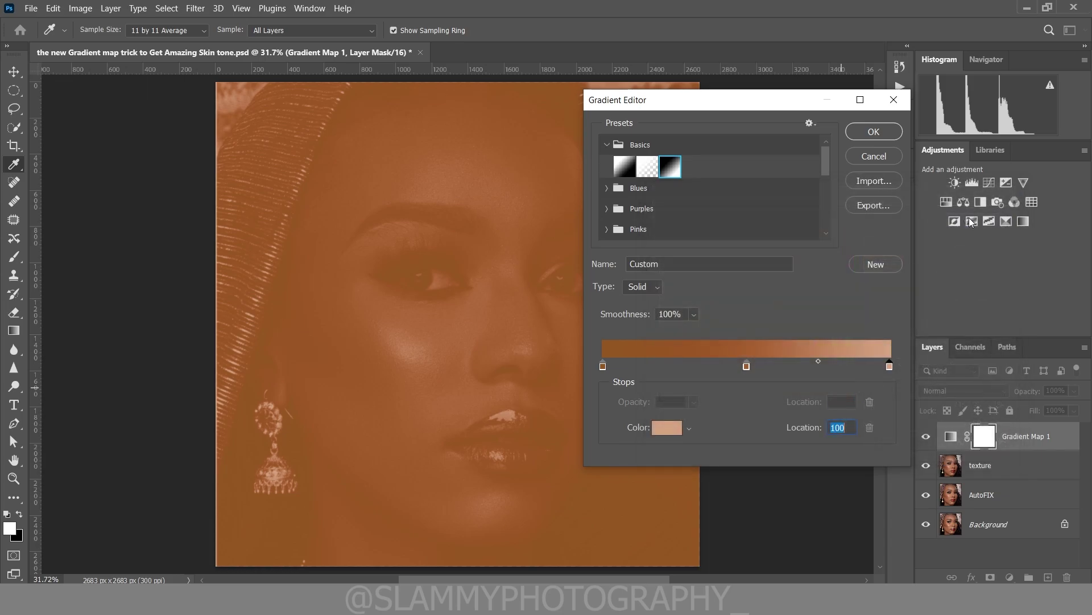
- Accept the brown-to-tan gradient and set Gradient Map 1 to Soft Light blending
{"action": "left_click", "coordinate": [870, 132]}
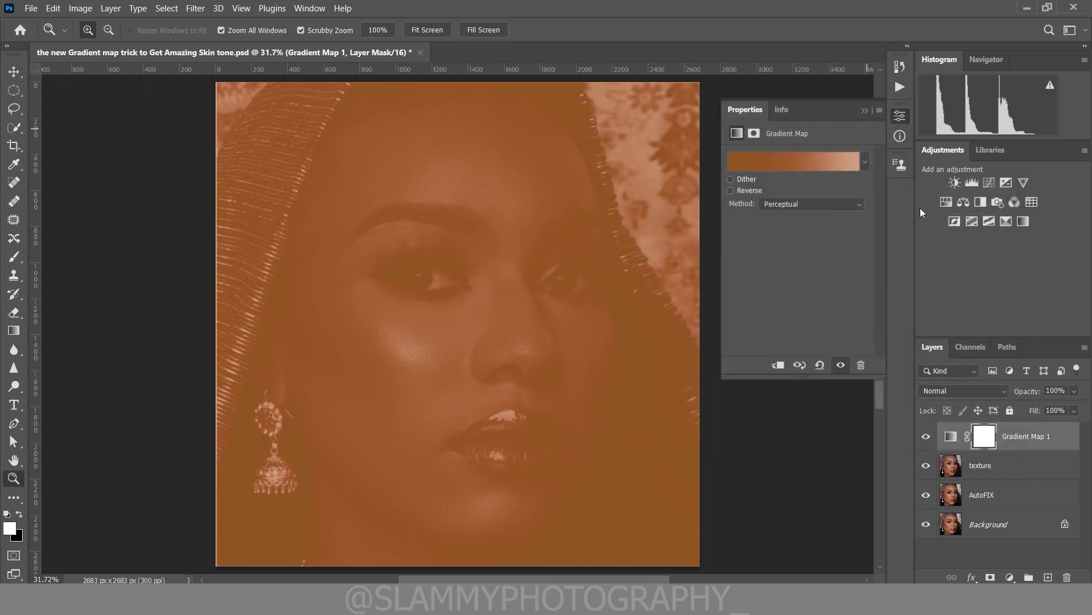
{"action": "left_click", "coordinate": [944, 391]}
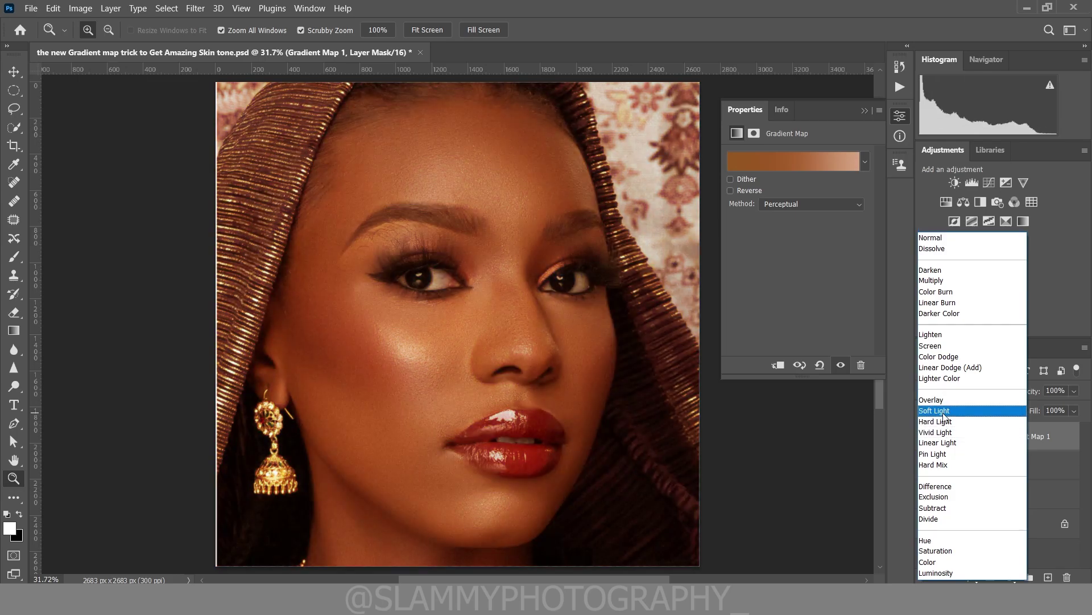
{"action": "left_click", "coordinate": [943, 412]}
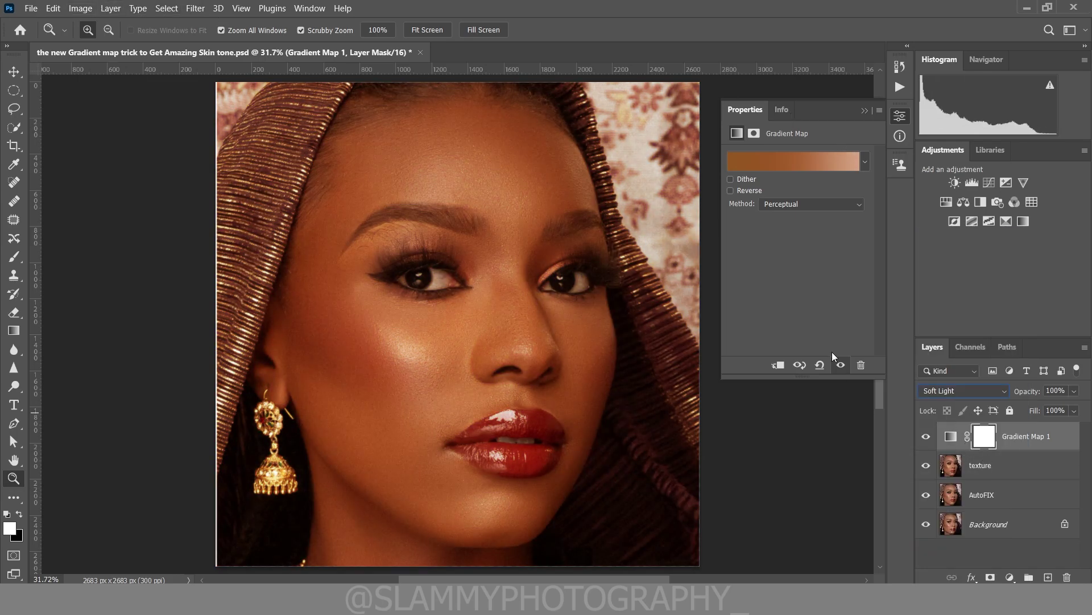
{"action": "left_click", "coordinate": [79, 8]}
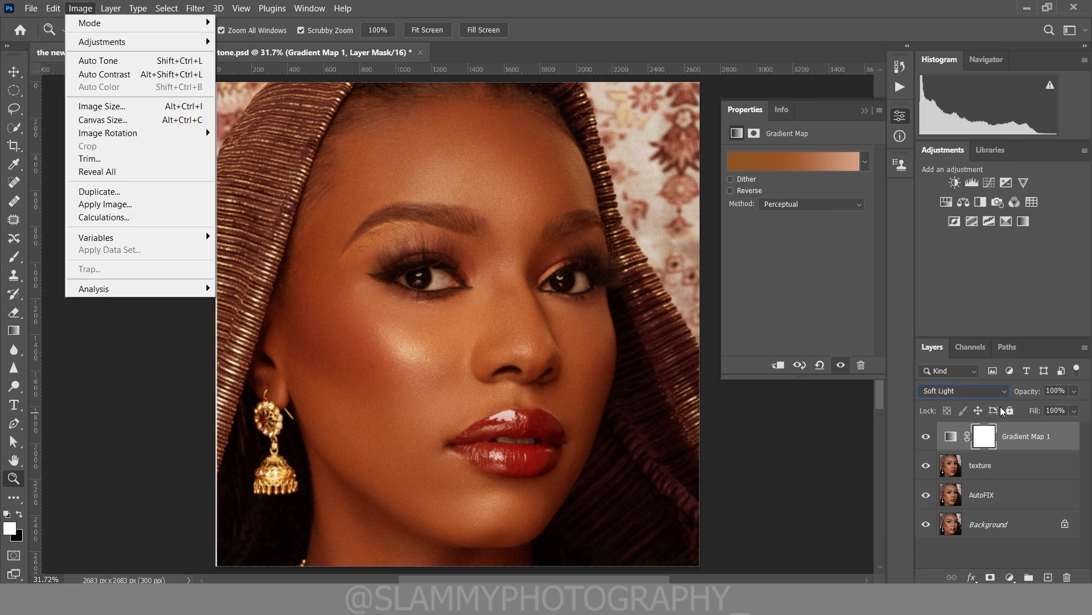
- Apply the merged photo into the Gradient Map 1 mask, then invert the mask
{"action": "left_click", "coordinate": [989, 437]}
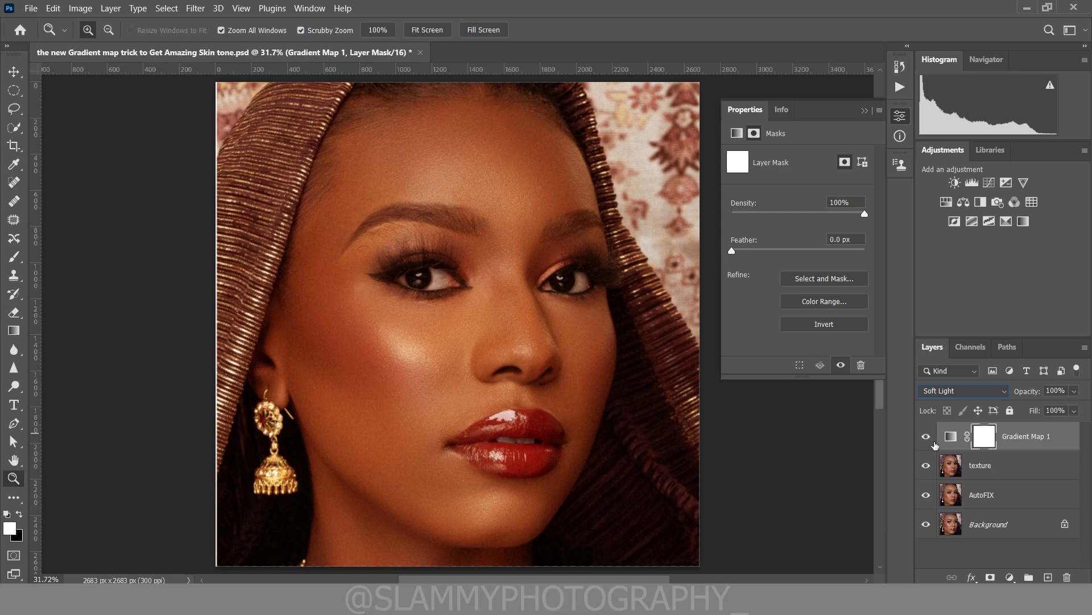
{"action": "left_click", "coordinate": [951, 437]}
{"action": "left_click", "coordinate": [980, 436]}
{"action": "left_click", "coordinate": [80, 8]}
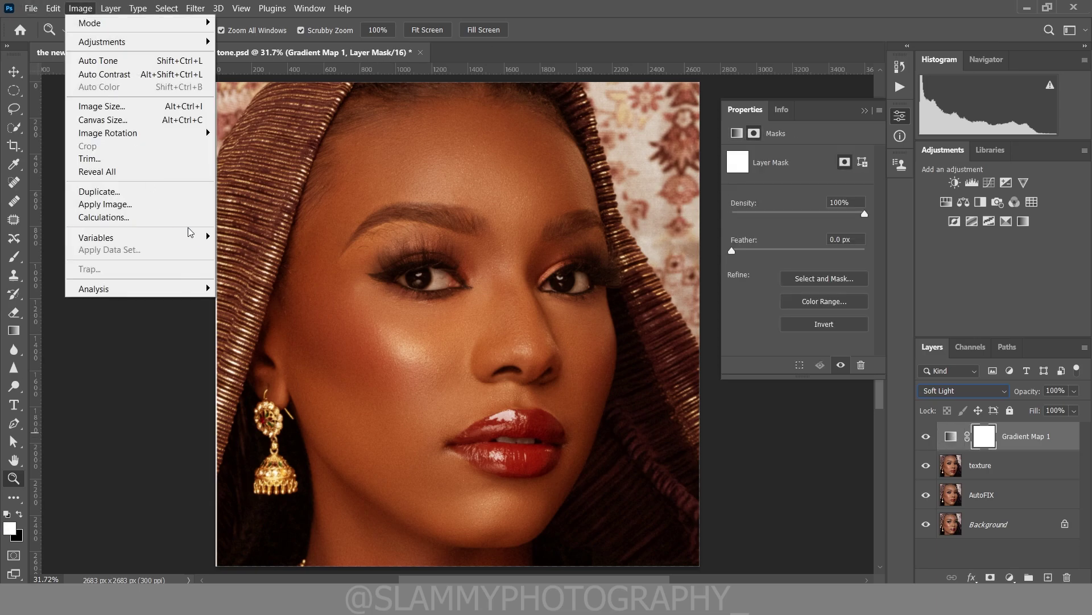
{"action": "left_click", "coordinate": [184, 211]}
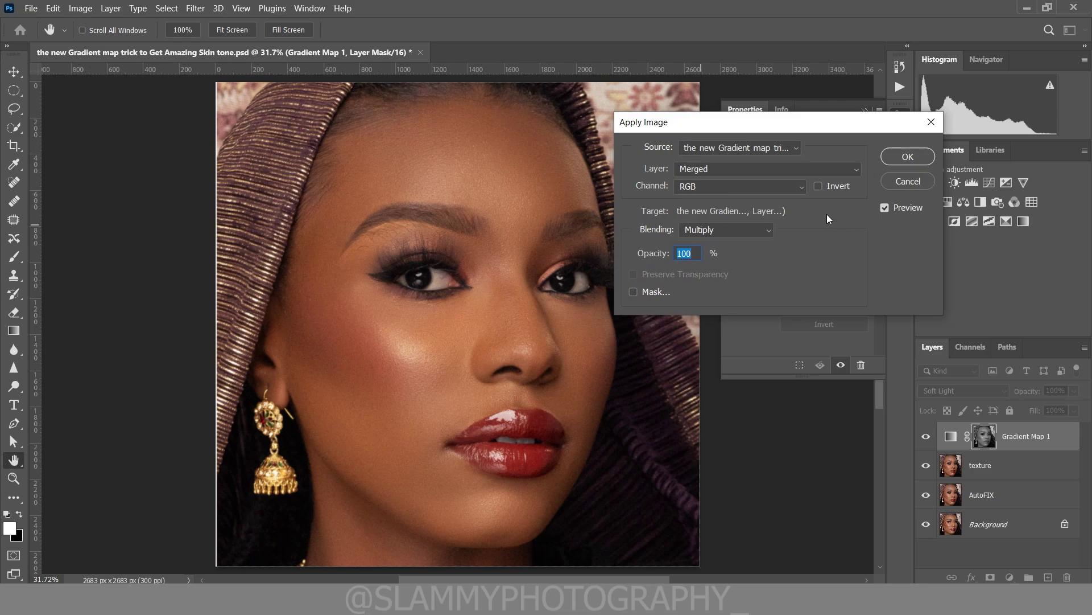
{"action": "left_click", "coordinate": [905, 156]}
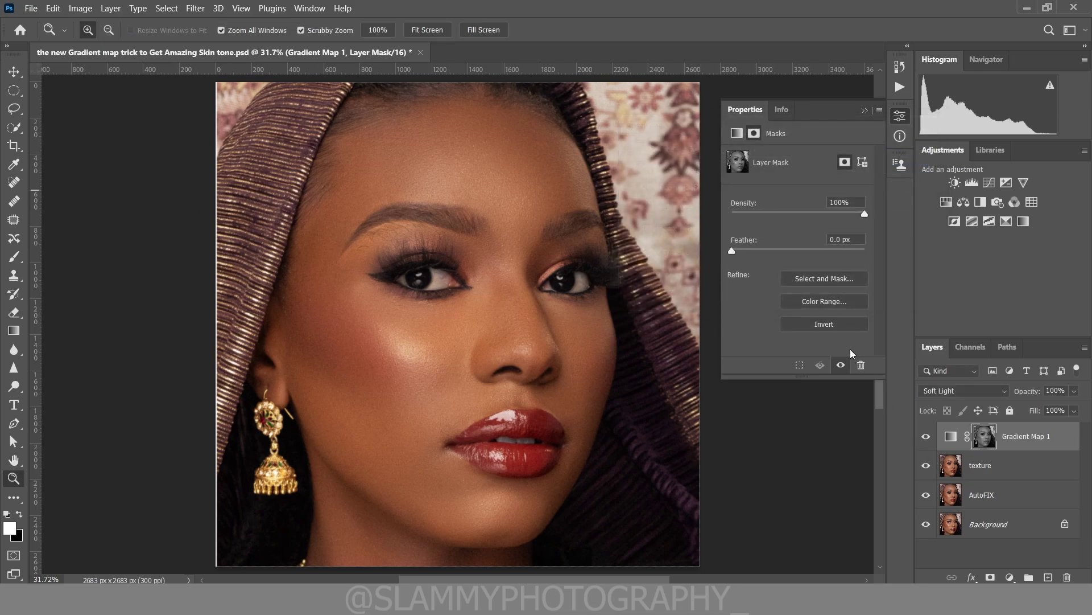
{"action": "left_click", "coordinate": [825, 324]}
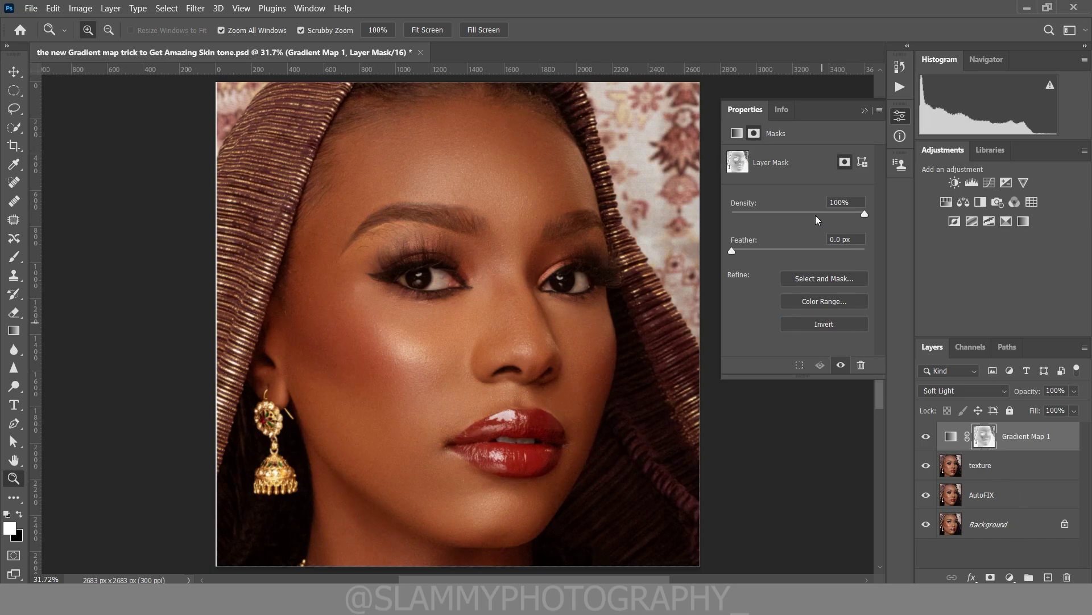
- Set Gradient Map 1's mask density to 91% and its layer opacity to 77%
{"action": "left_click_drag", "start_coordinate": [807, 214], "coordinate": [838, 213]}
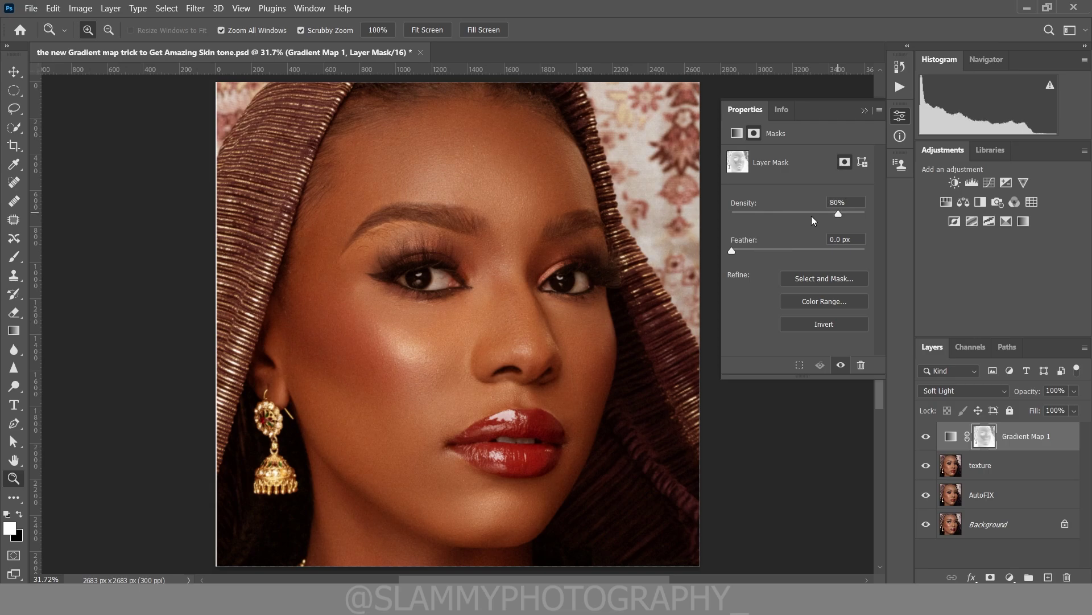
{"action": "left_click", "coordinate": [812, 217]}
{"action": "left_click_drag", "start_coordinate": [818, 214], "coordinate": [849, 215]}
{"action": "left_click_drag", "start_coordinate": [1031, 392], "coordinate": [1027, 394]}
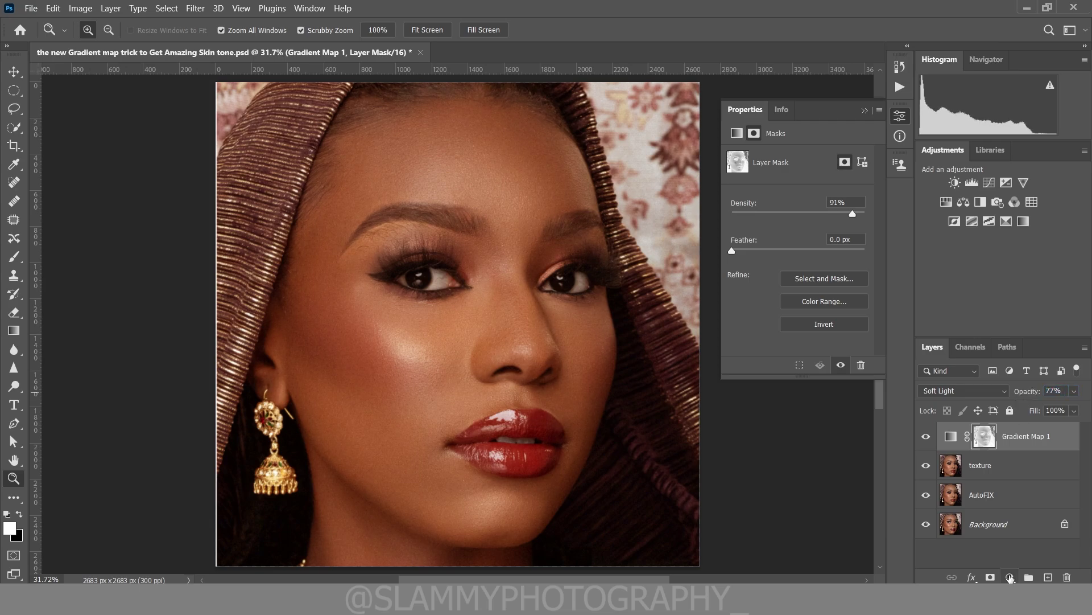
- Add a Hue/Saturation layer, sample the skin to target Reds, and shift hue to +3
{"action": "left_click", "coordinate": [1010, 577]}
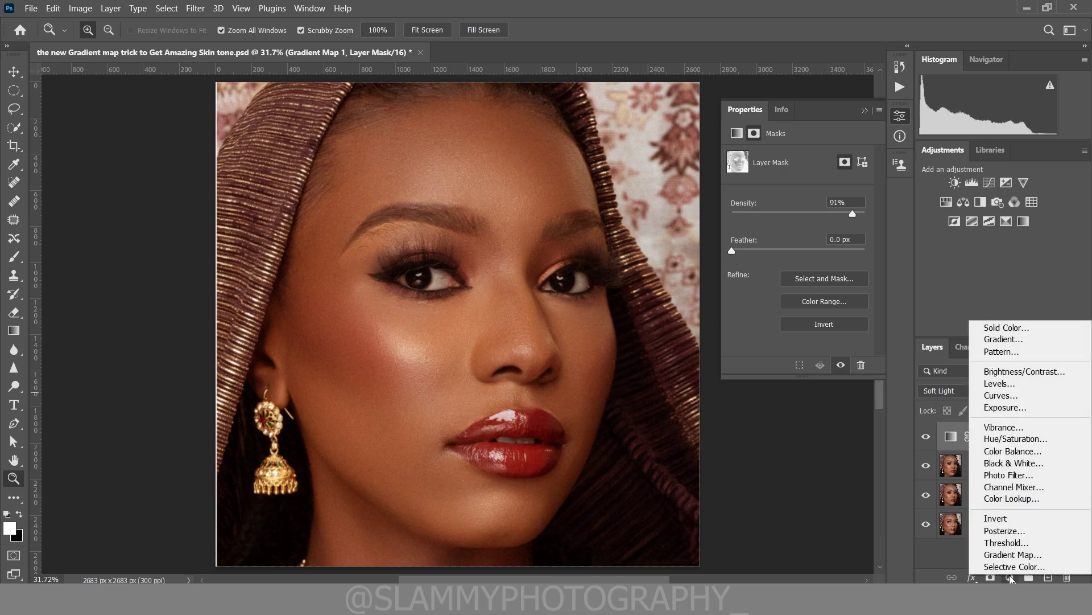
{"action": "left_click", "coordinate": [1011, 436]}
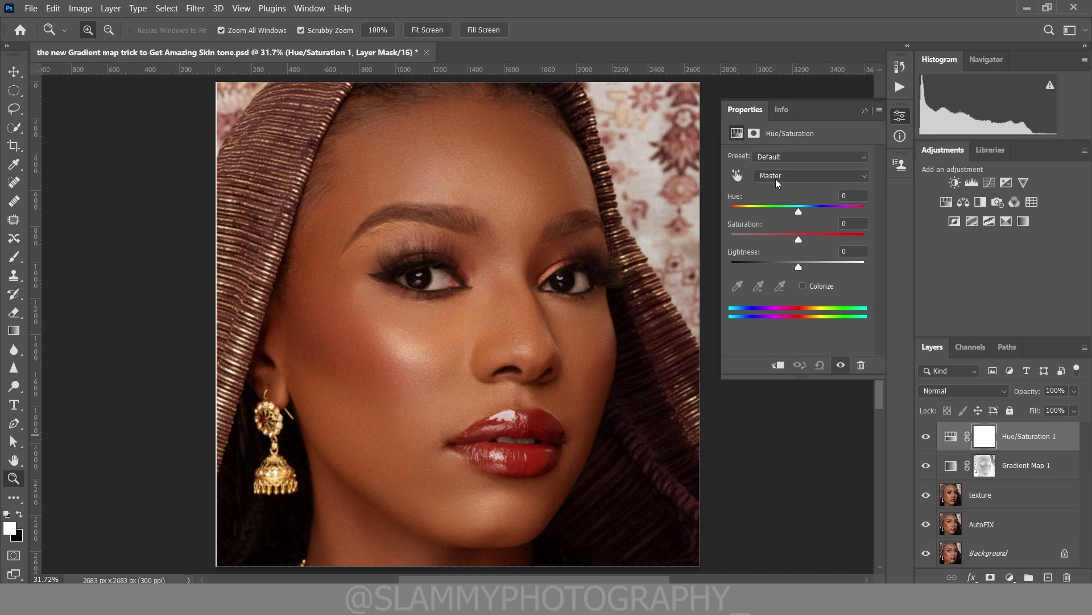
{"action": "left_click", "coordinate": [737, 175]}
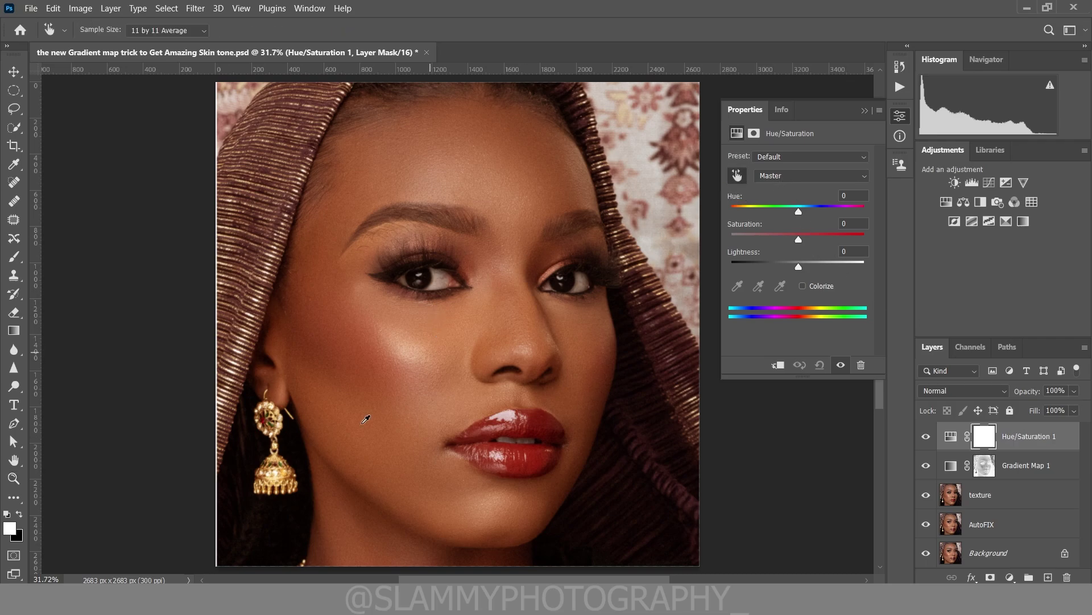
{"action": "left_click", "coordinate": [416, 395]}
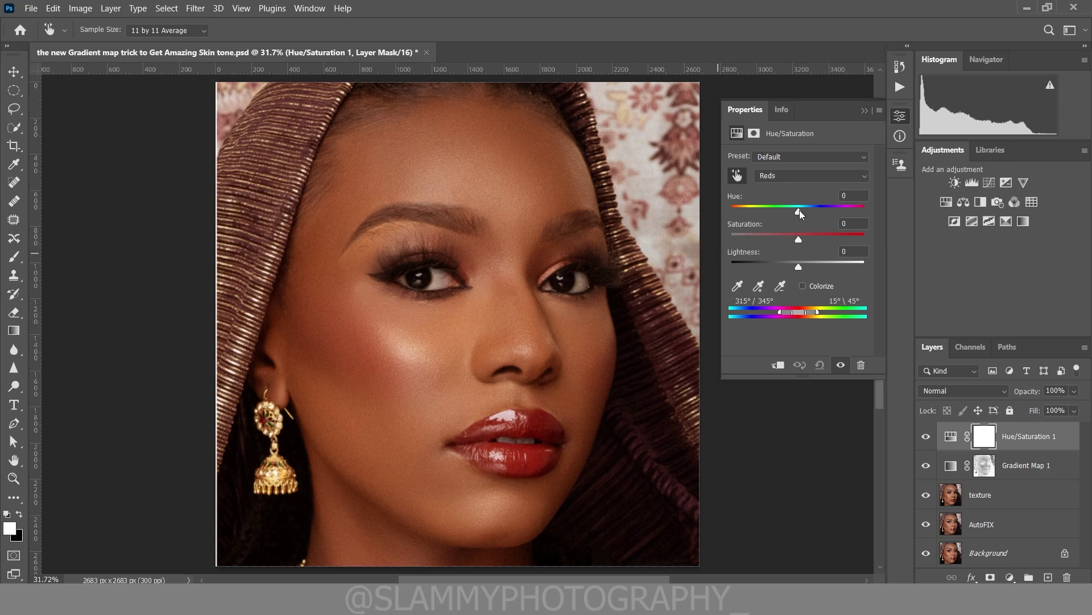
{"action": "left_click", "coordinate": [800, 211]}
- Lower Hue/Saturation 1 opacity to 83% and compare against the Background alone
{"action": "left_click_drag", "start_coordinate": [1030, 391], "coordinate": [1020, 401]}
{"action": "left_click", "coordinate": [925, 553], "text": "alt"}
{"action": "left_click", "coordinate": [925, 553], "text": "alt"}
{"action": "left_click", "coordinate": [1010, 577]}
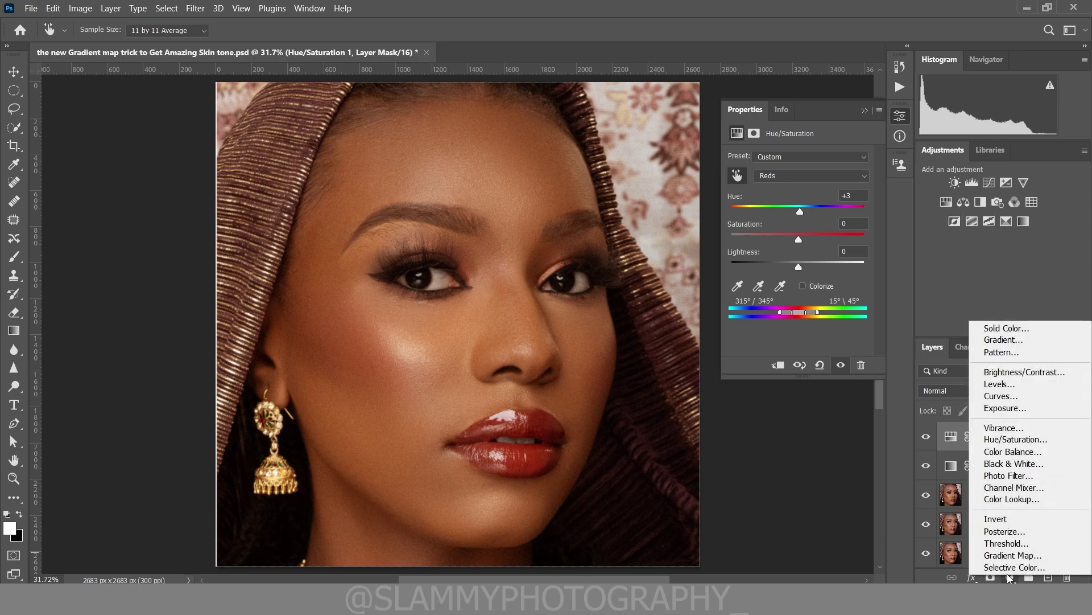
- Add Hue/Saturation 2 with Reds saturation −72 and lightness +70, then invert its mask to black
{"action": "left_click", "coordinate": [990, 442]}
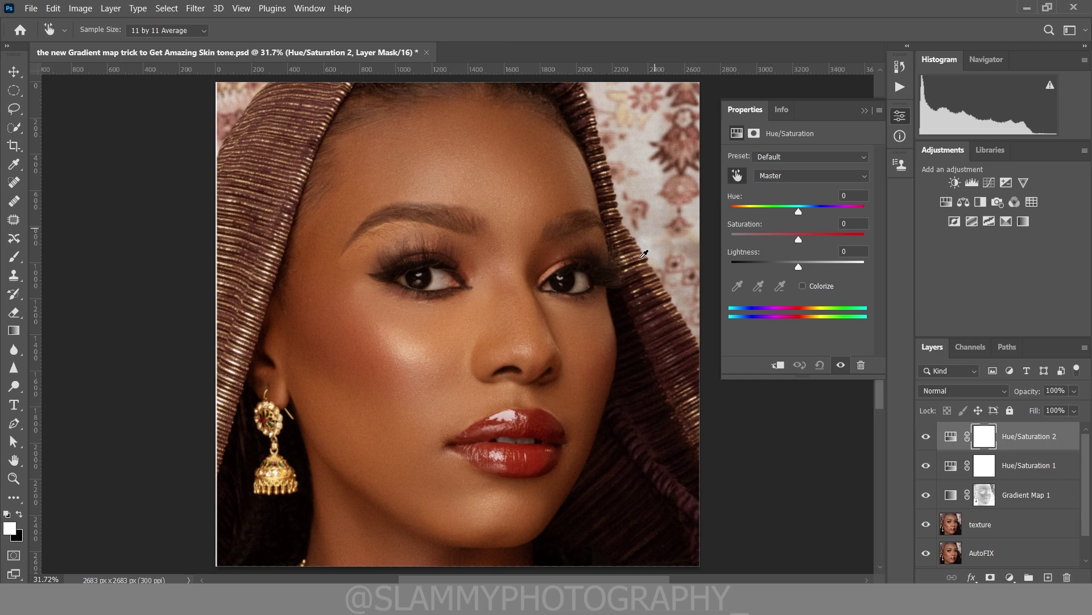
{"action": "left_click", "coordinate": [580, 287]}
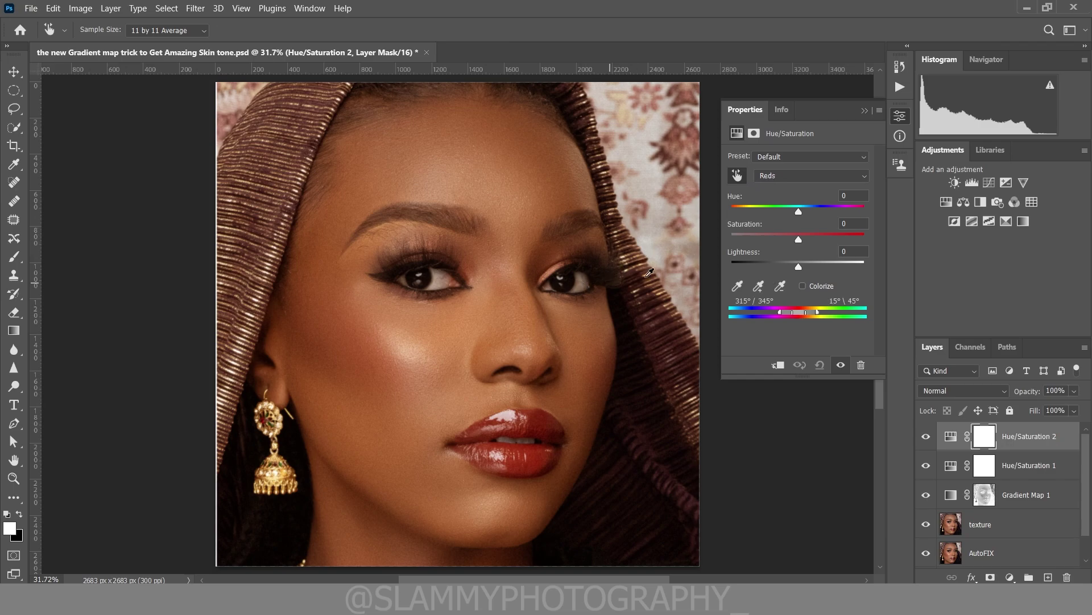
{"action": "left_click", "coordinate": [749, 235]}
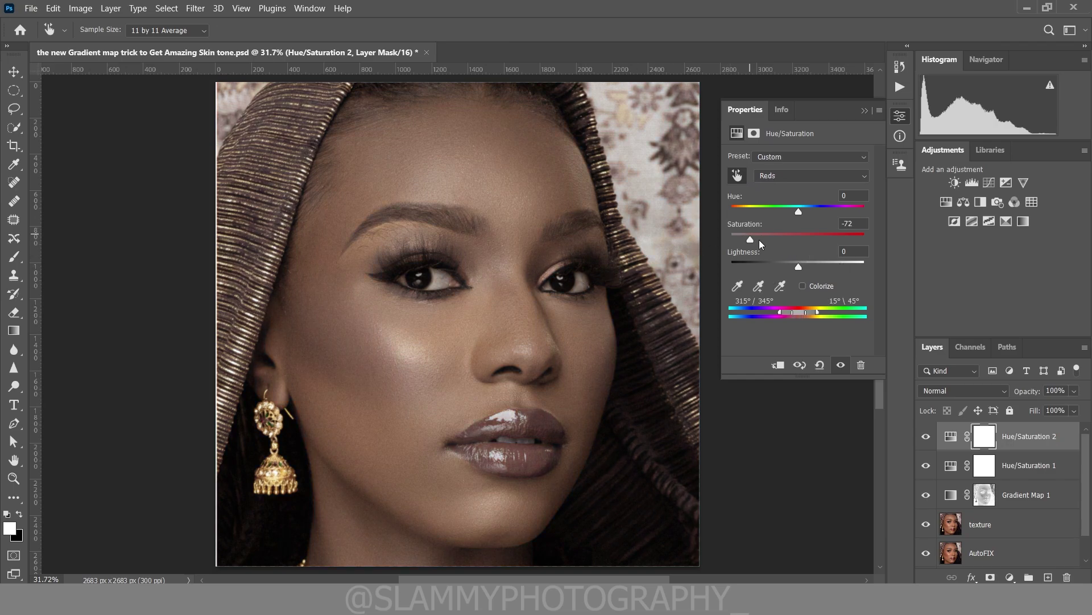
{"action": "left_click", "coordinate": [846, 266]}
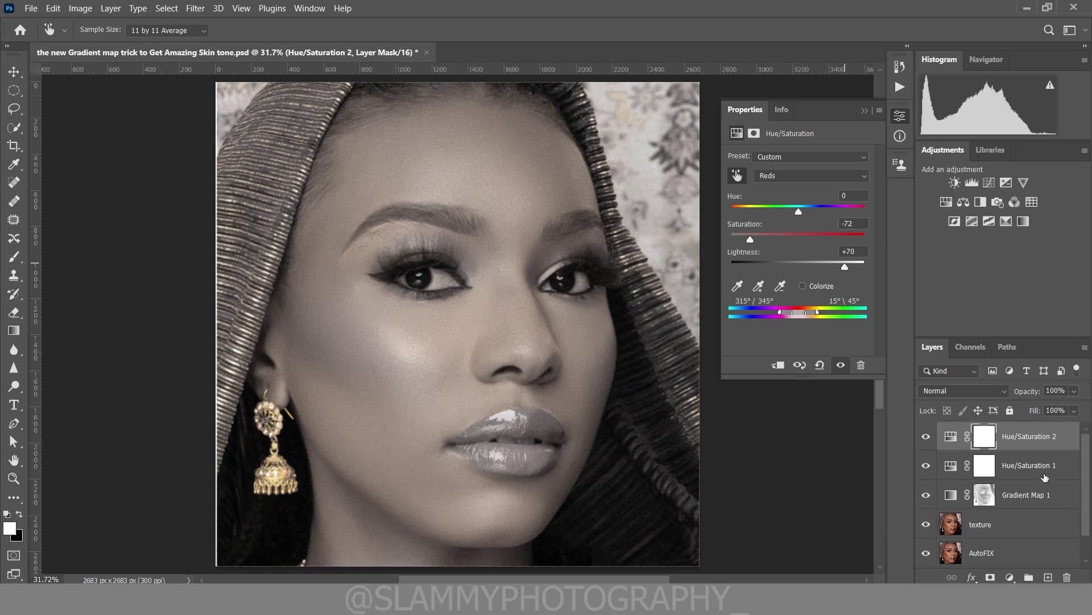
{"action": "left_click", "coordinate": [983, 436]}
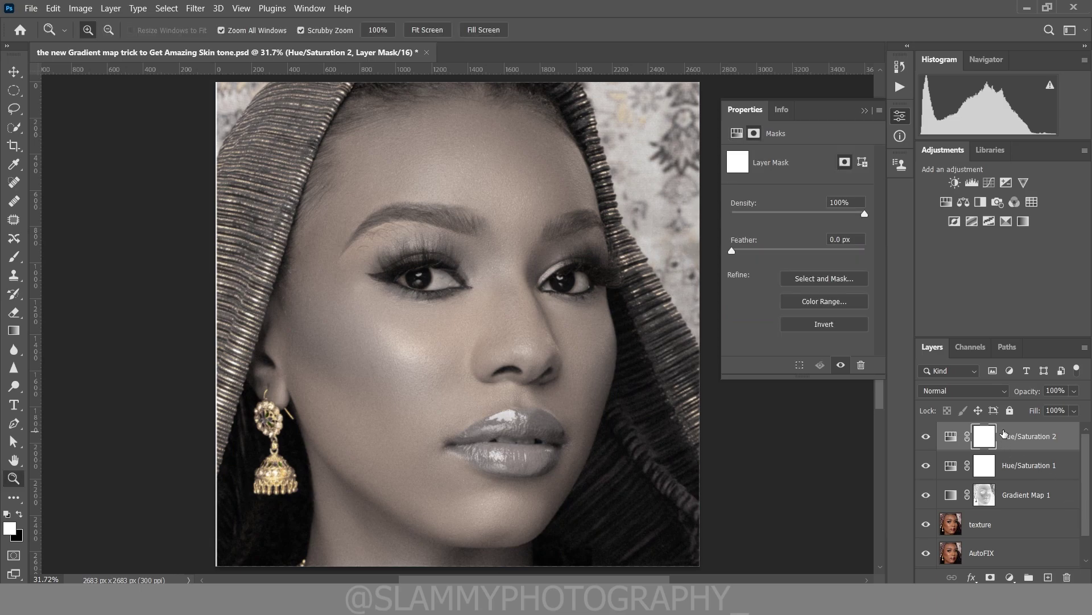
{"action": "left_click", "coordinate": [821, 325]}
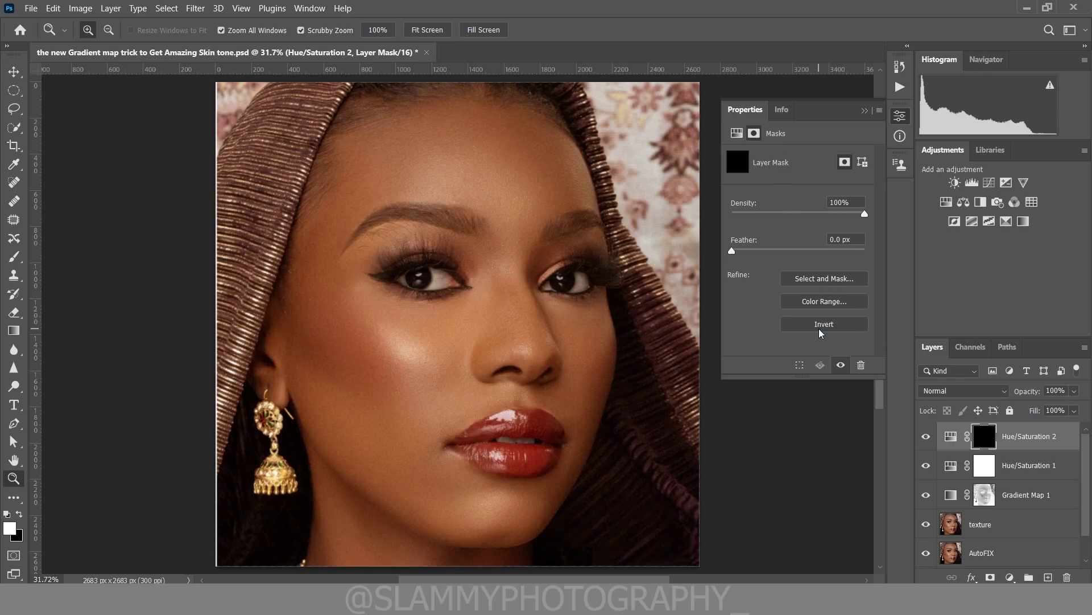
- Paint white on the Hue/Saturation 2 mask over both eye whites, using black and a smaller brush for overspill
{"action": "left_click", "coordinate": [14, 259]}
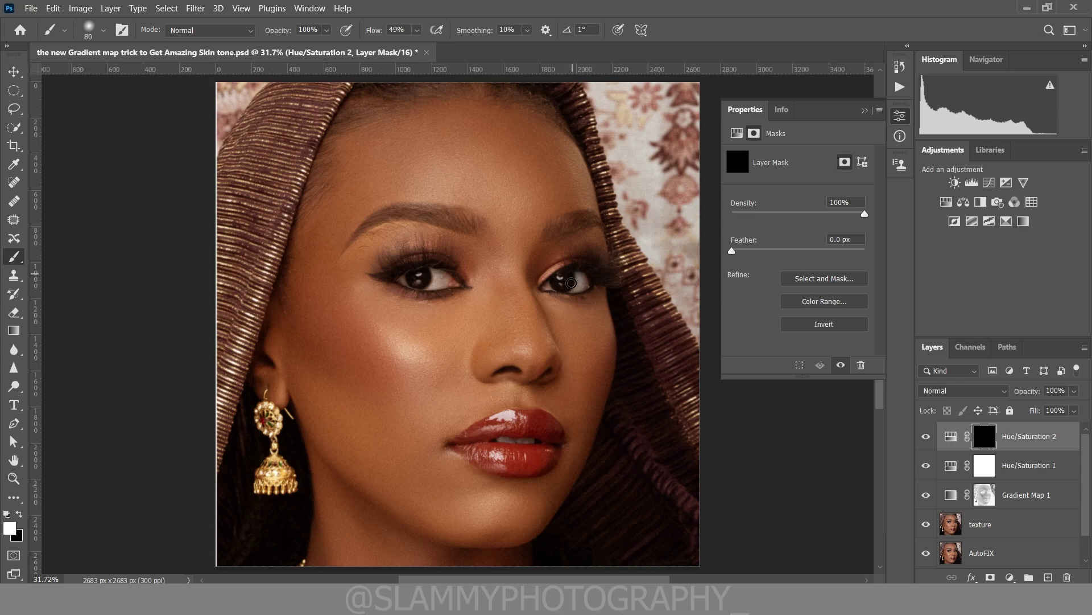
{"action": "mouse_move", "coordinate": [544, 285]}
{"action": "left_mouse_down"}
{"action": "mouse_move", "coordinate": [582, 277]}
{"action": "mouse_move", "coordinate": [586, 288]}
{"action": "left_mouse_up"}
{"action": "left_click_drag", "start_coordinate": [447, 280], "coordinate": [392, 291]}
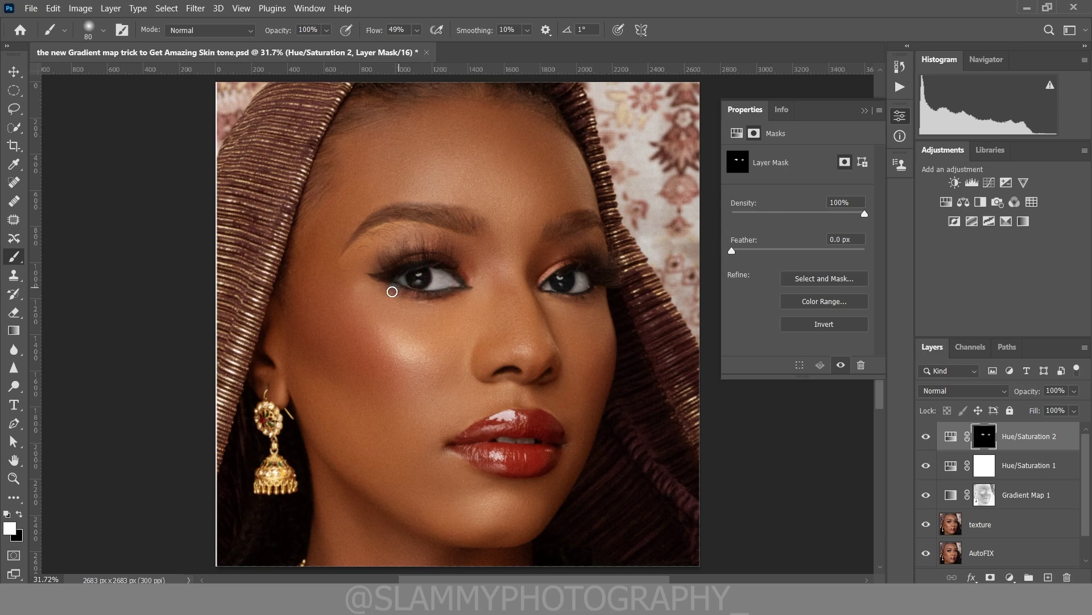
{"action": "key", "text": "x"}
{"action": "key", "text": "bracketleft"}
{"action": "key", "text": "x"}
{"action": "key", "text": "x"}
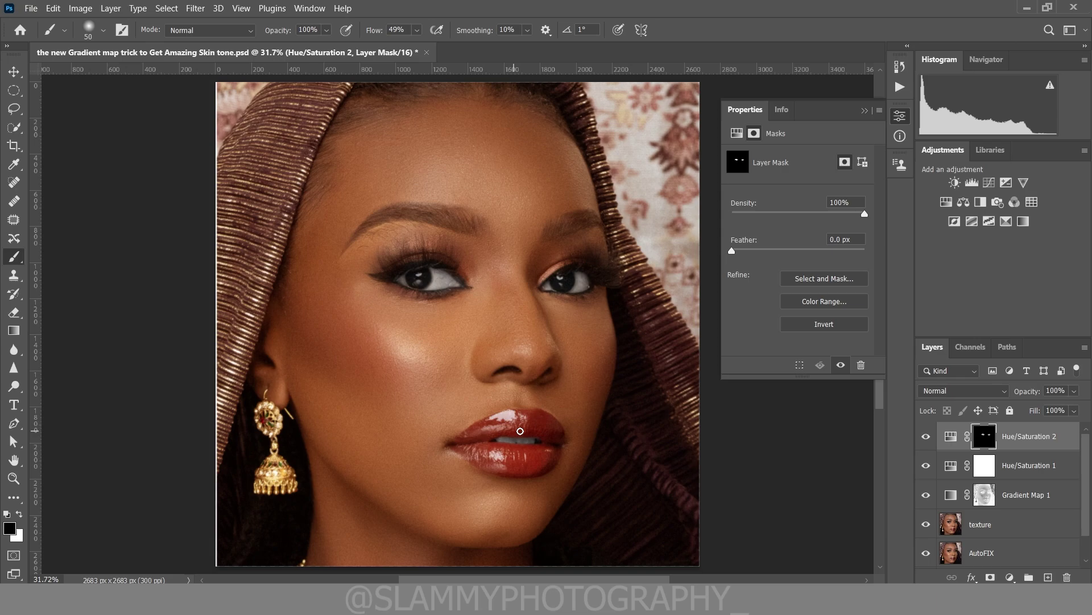
- Compare Hue/Saturation 2 on and off, then select Gradient Map 1 and Hue/Saturation 1 together
{"action": "left_click", "coordinate": [926, 437]}
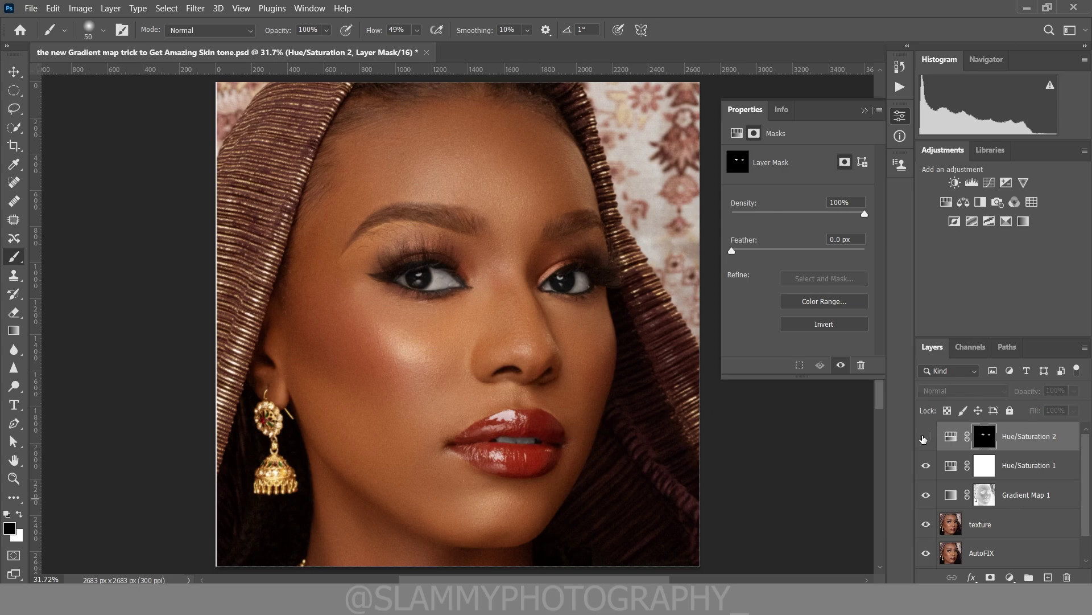
{"action": "left_click", "coordinate": [926, 437]}
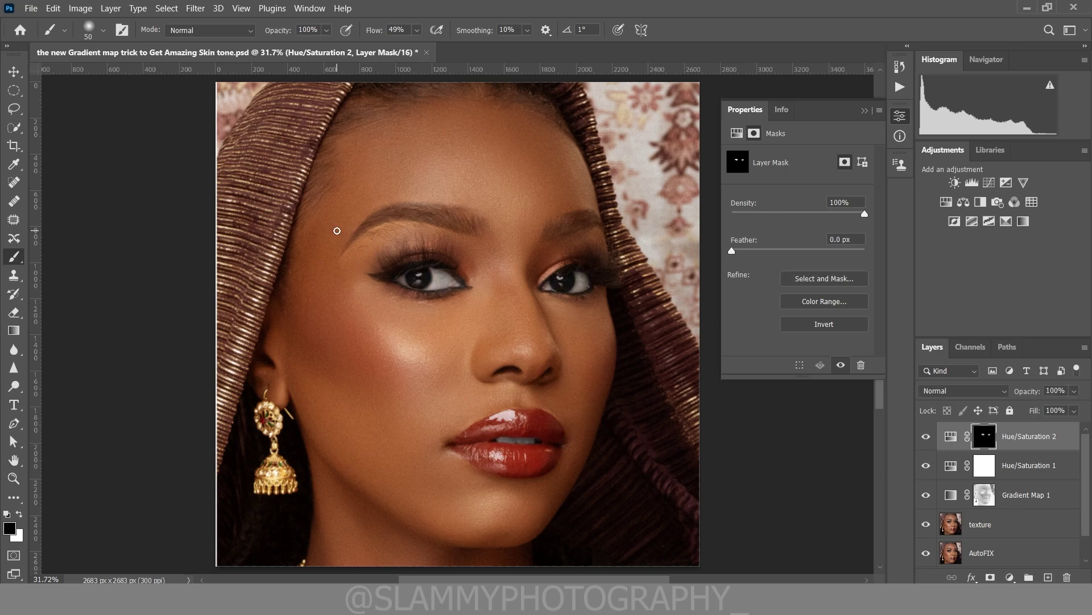
{"action": "left_click", "coordinate": [1053, 499]}
{"action": "left_click", "coordinate": [1035, 471], "text": "shift"}
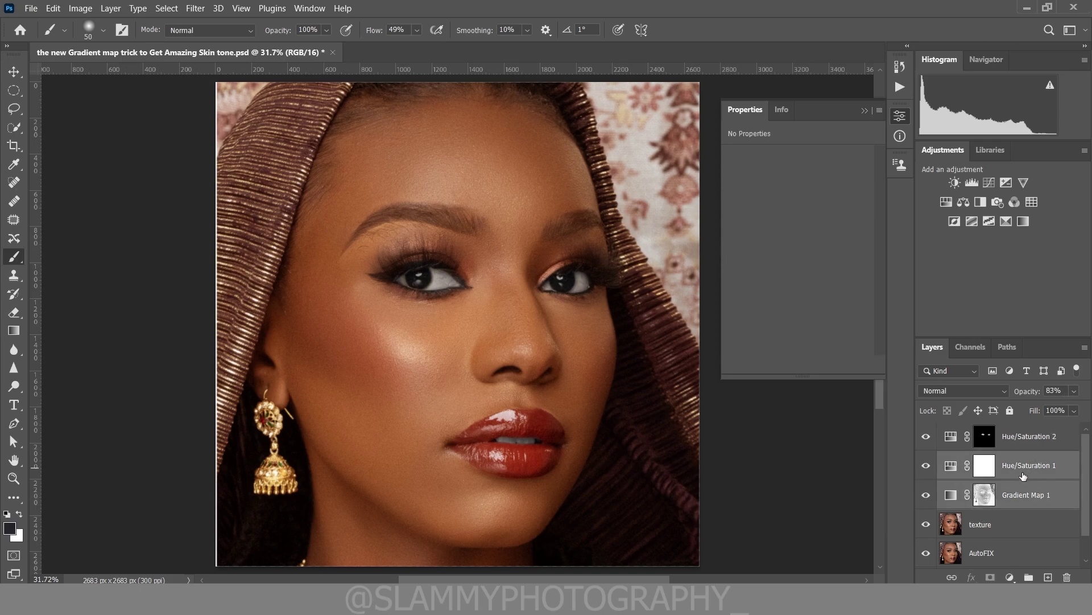
- Group the two adjustment layers into Group 1, give it an inverted mask, and ready a 700 white brush
{"action": "left_click", "coordinate": [1028, 576]}
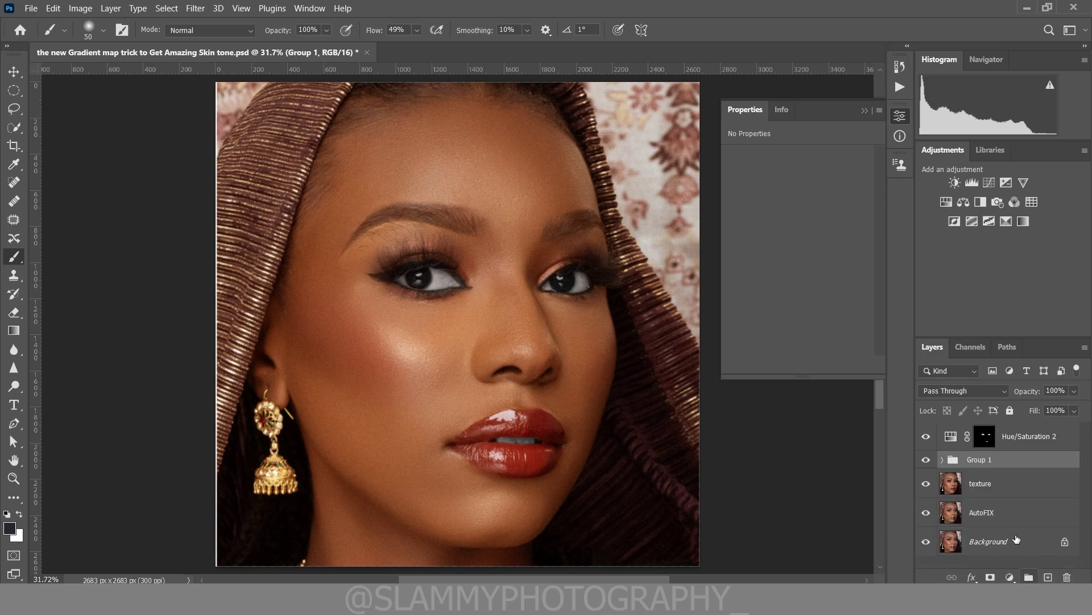
{"action": "left_click", "coordinate": [991, 577]}
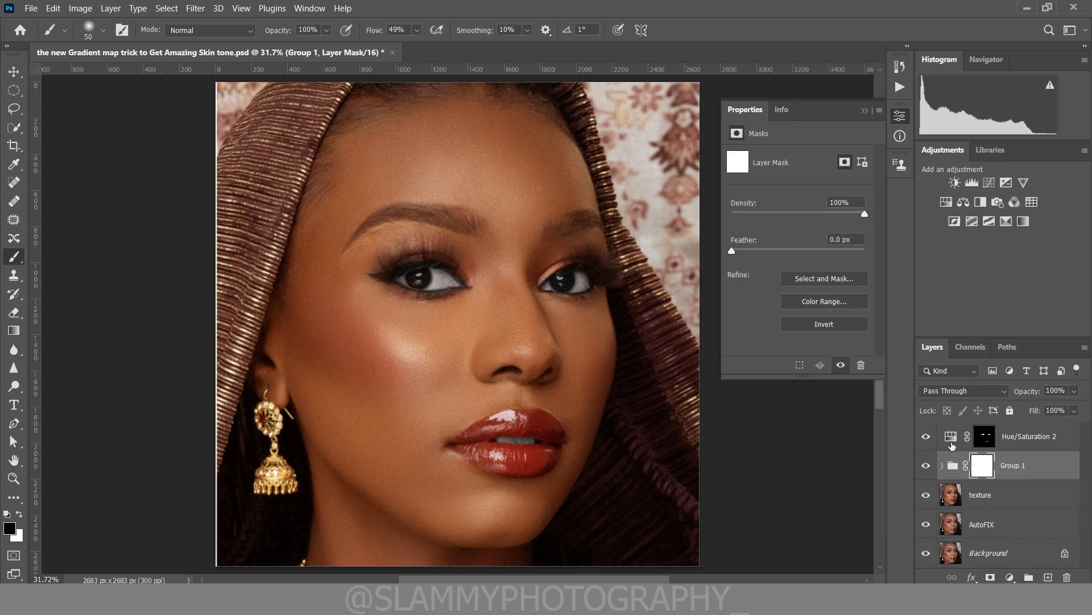
{"action": "left_click", "coordinate": [809, 325]}
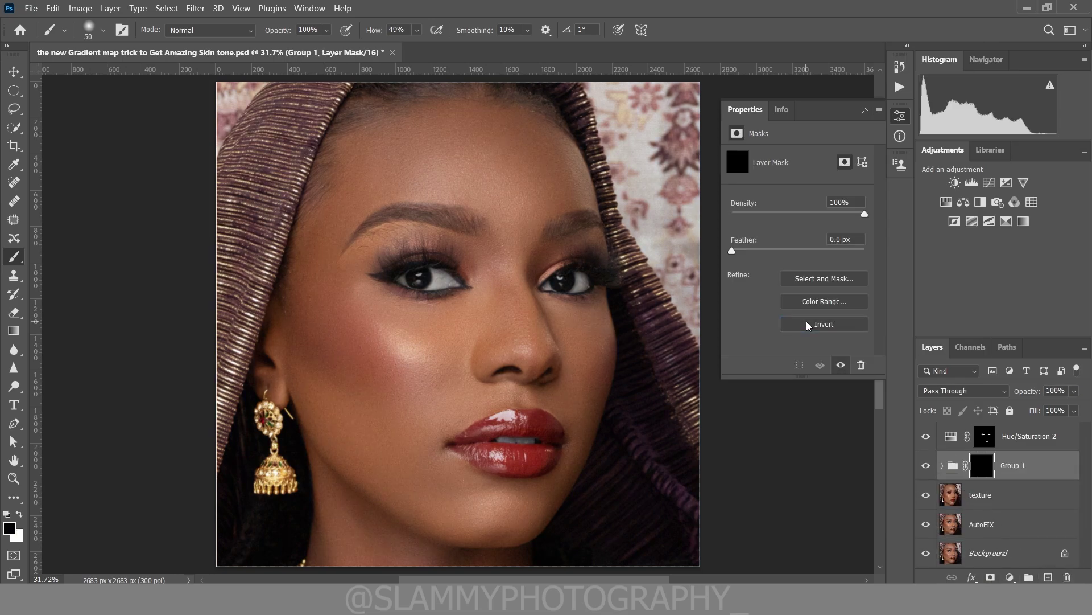
{"action": "left_click", "coordinate": [19, 516]}
{"action": "key", "text": "bracketright"}
{"action": "key", "text": "bracketright"}
{"action": "key", "text": "bracketright"}
{"action": "key", "text": "bracketright"}
{"action": "key", "text": "bracketright"}
{"action": "key", "text": "bracketright"}
{"action": "key", "text": "bracketright"}
{"action": "key", "text": "bracketright"}
{"action": "key", "text": "bracketright"}
{"action": "key", "text": "bracketright"}
{"action": "key", "text": "bracketright"}
{"action": "key", "text": "bracketright"}
{"action": "key", "text": "bracketright"}
{"action": "key", "text": "bracketright"}
{"action": "key", "text": "bracketright"}
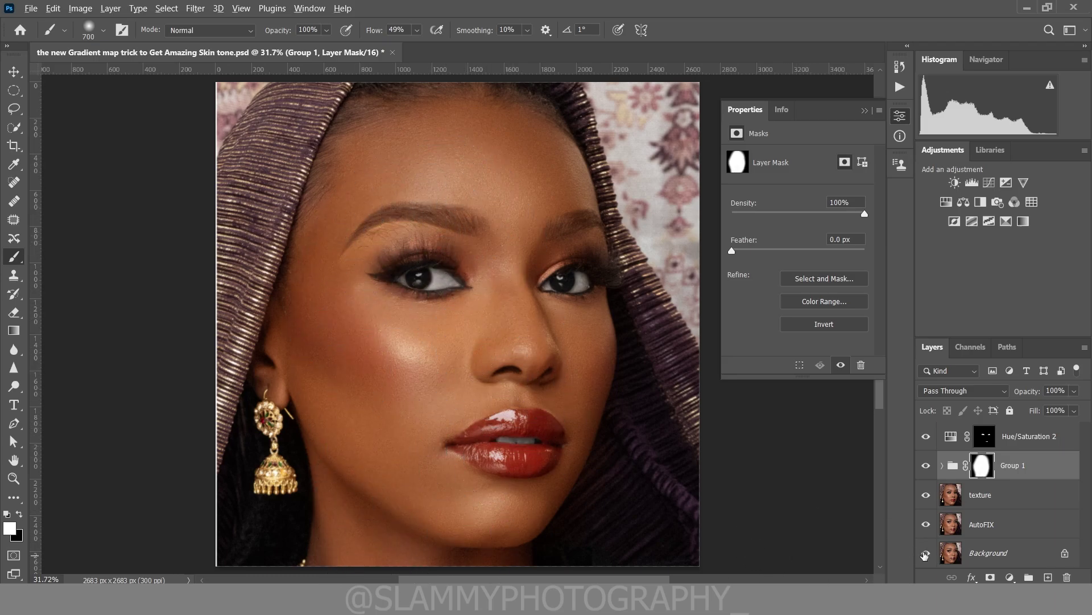
{"action": "left_click", "coordinate": [926, 553], "text": "alt"}
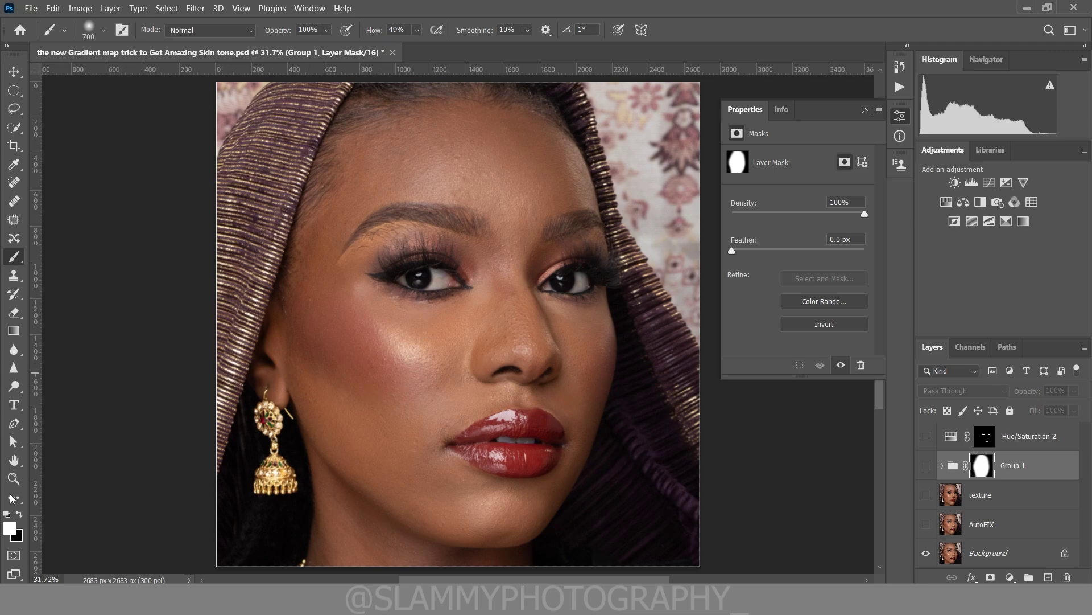
{"action": "left_click", "coordinate": [14, 480]}
{"action": "left_click_drag", "start_coordinate": [459, 221], "coordinate": [467, 297]}
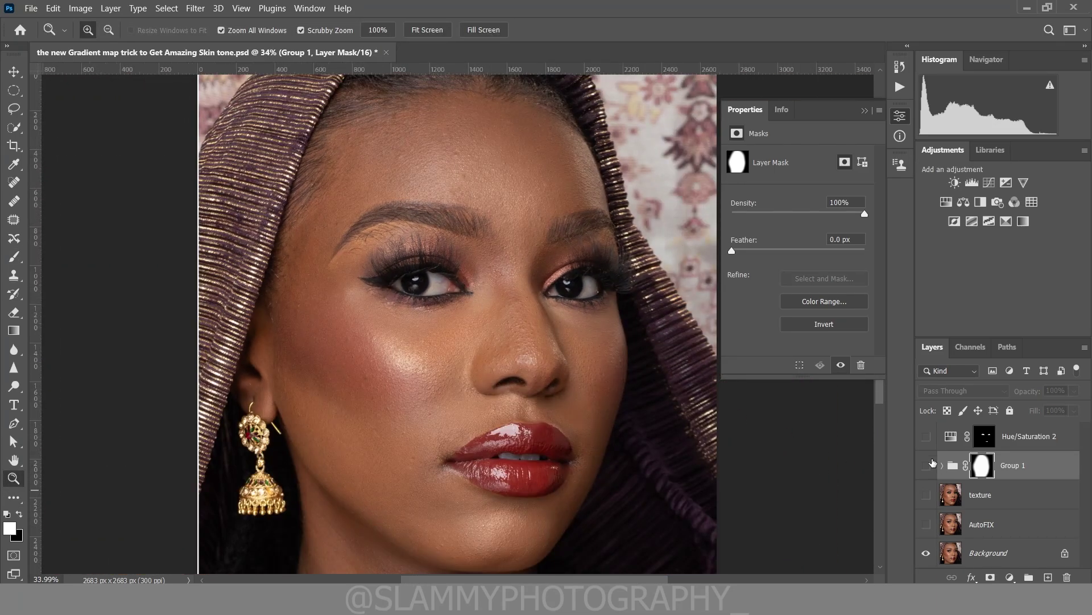
{"action": "key", "text": "alt"}
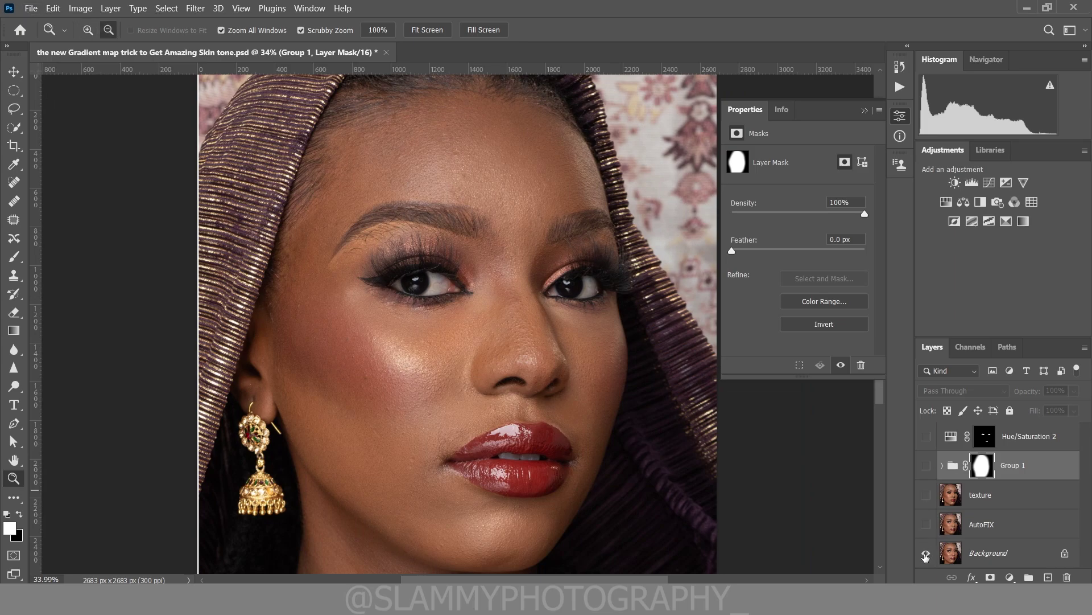
{"action": "left_click", "coordinate": [926, 553], "text": "alt"}
{"action": "left_click_drag", "start_coordinate": [418, 326], "coordinate": [465, 339]}
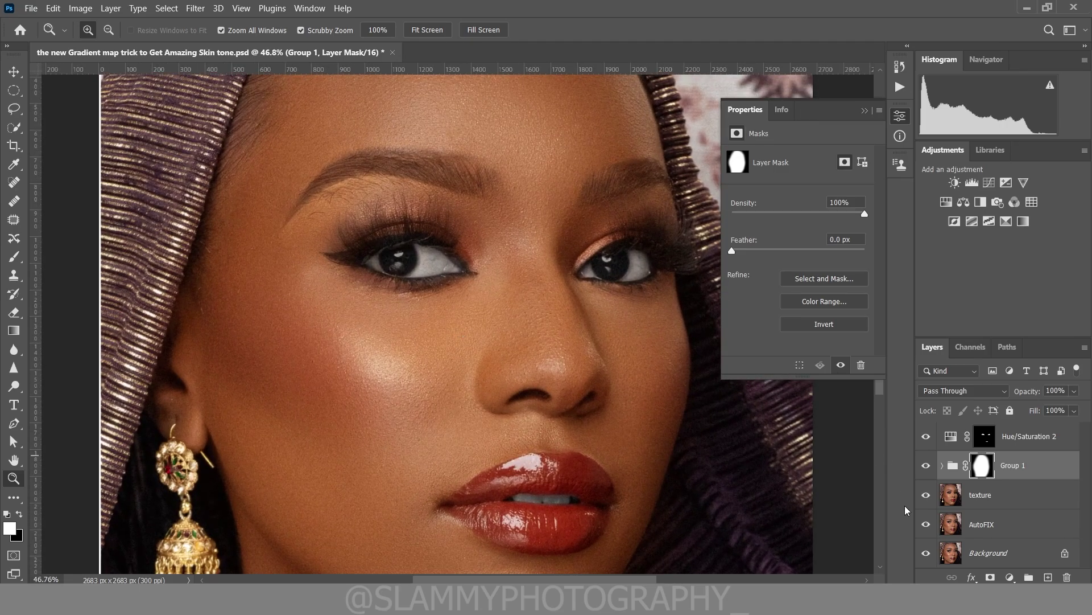
- Compare the retouch against the original Background, then show the Actions panel
{"action": "left_click", "coordinate": [927, 553], "text": "alt"}
{"action": "left_click", "coordinate": [926, 553], "text": "alt"}
{"action": "scroll", "coordinate": [477, 292], "scroll_direction": "down", "scroll_amount": 3}
{"action": "scroll", "coordinate": [477, 292], "scroll_direction": "up", "scroll_amount": 4}
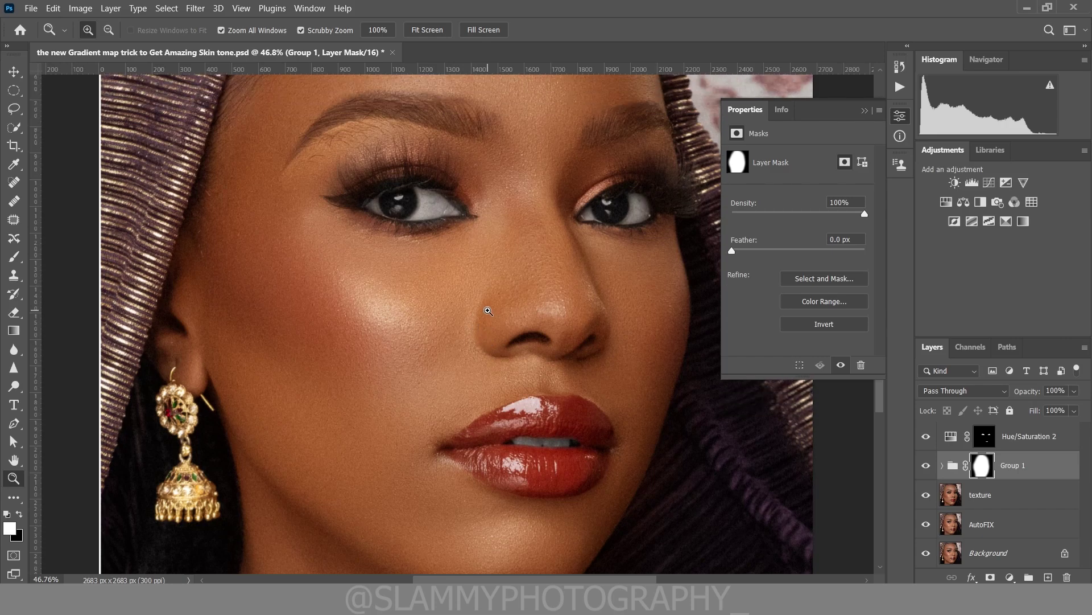
{"action": "left_click", "coordinate": [900, 87]}
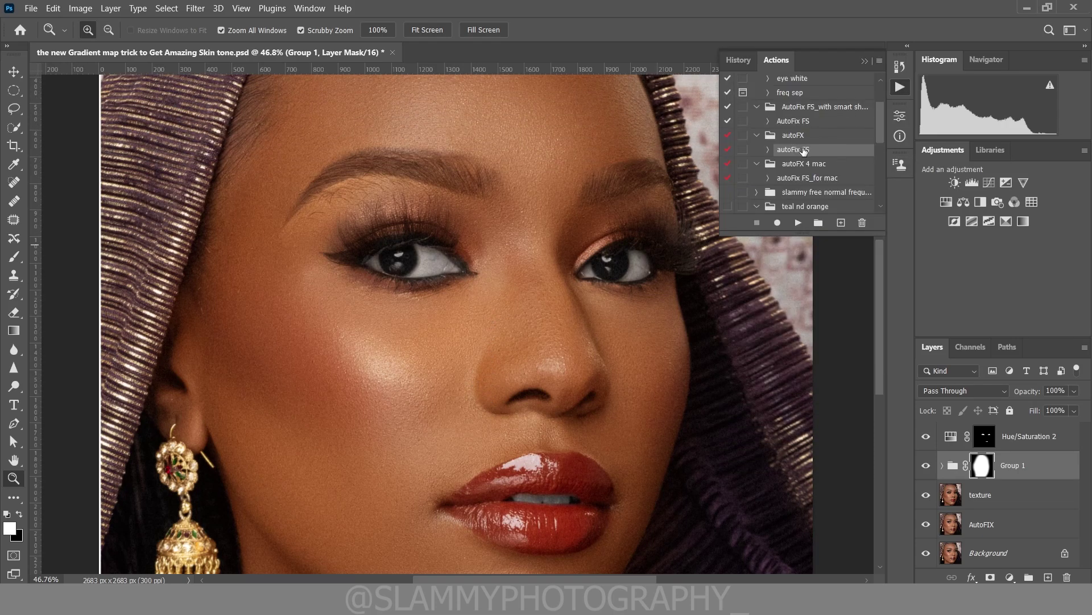
{"action": "scroll", "coordinate": [515, 353], "scroll_direction": "down", "scroll_amount": 3}
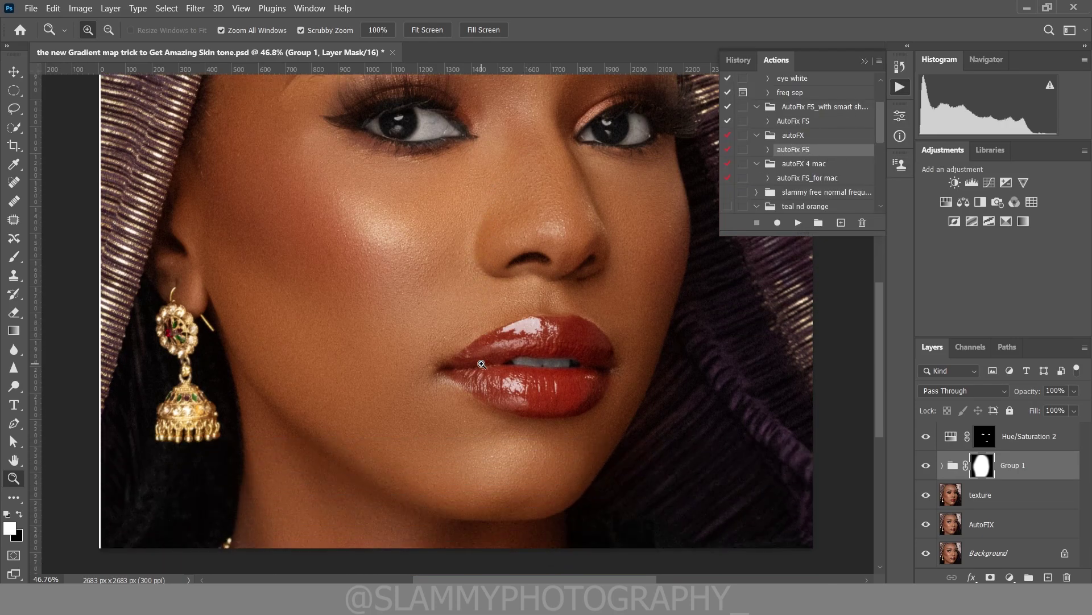
- Fit the portrait on screen, then zoom in on the eyes, cheek and lips, comparing a layer on and off
{"action": "left_click", "coordinate": [241, 8]}
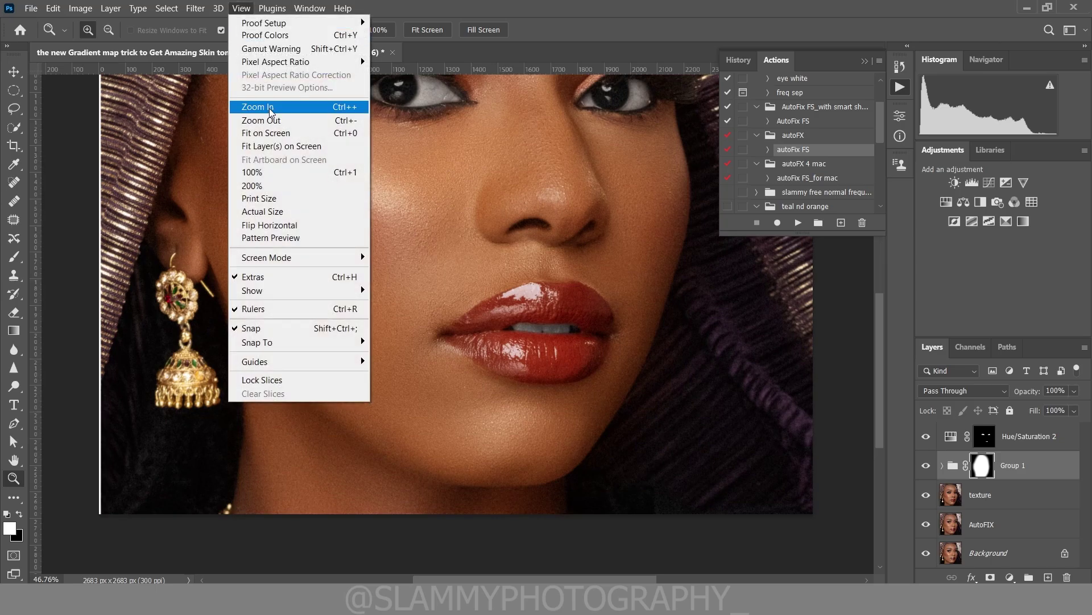
{"action": "left_click", "coordinate": [271, 133]}
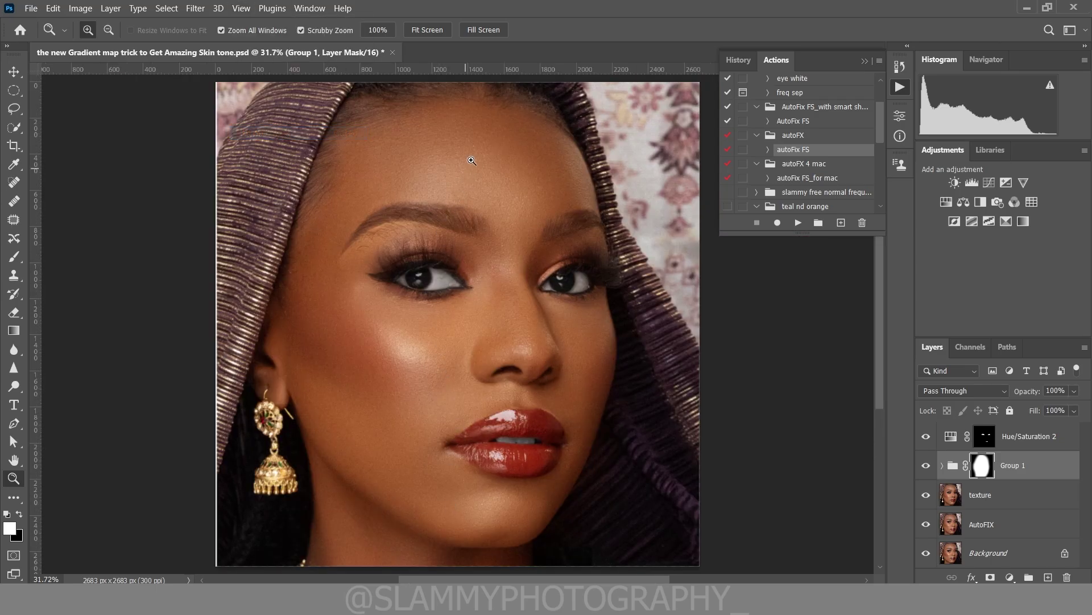
{"action": "left_click_drag", "start_coordinate": [492, 143], "coordinate": [482, 220]}
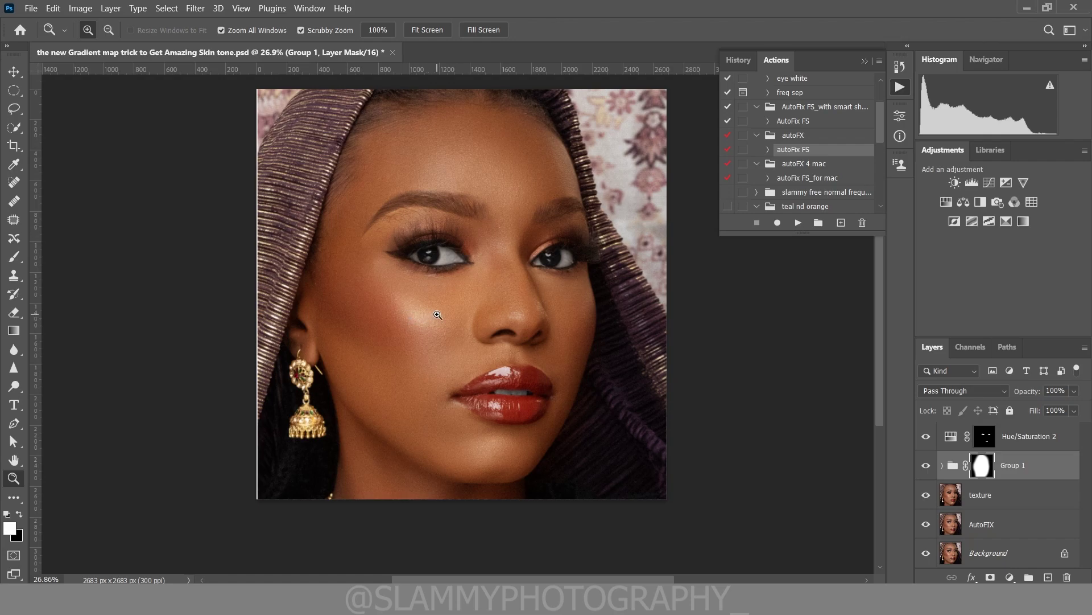
{"action": "left_click_drag", "start_coordinate": [438, 315], "coordinate": [482, 330]}
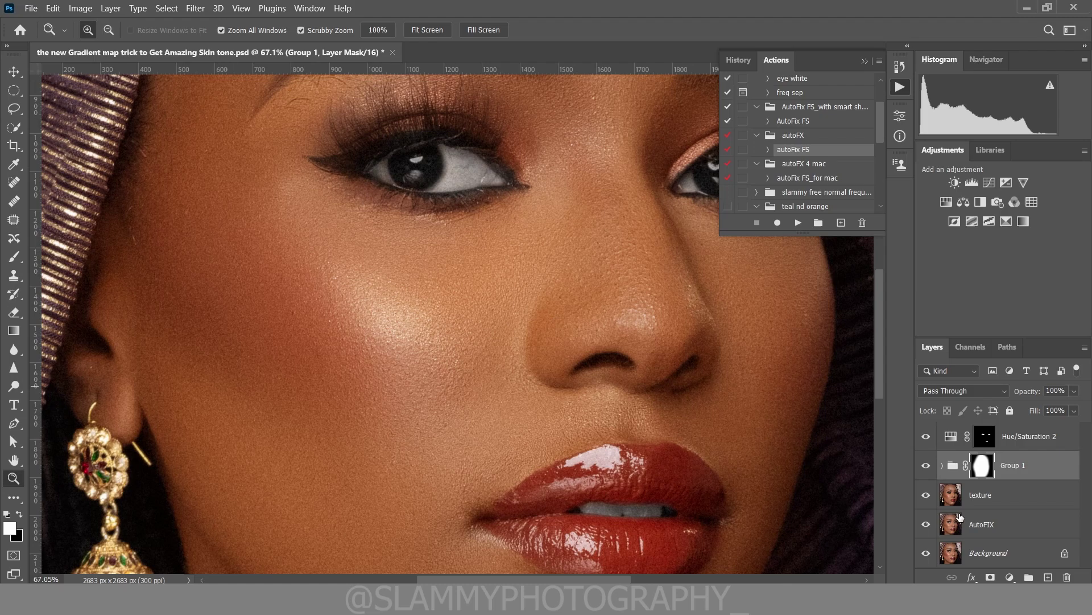
{"action": "left_click", "coordinate": [926, 552]}
{"action": "left_click", "coordinate": [926, 552]}
{"action": "left_click_drag", "start_coordinate": [608, 245], "coordinate": [434, 361]}
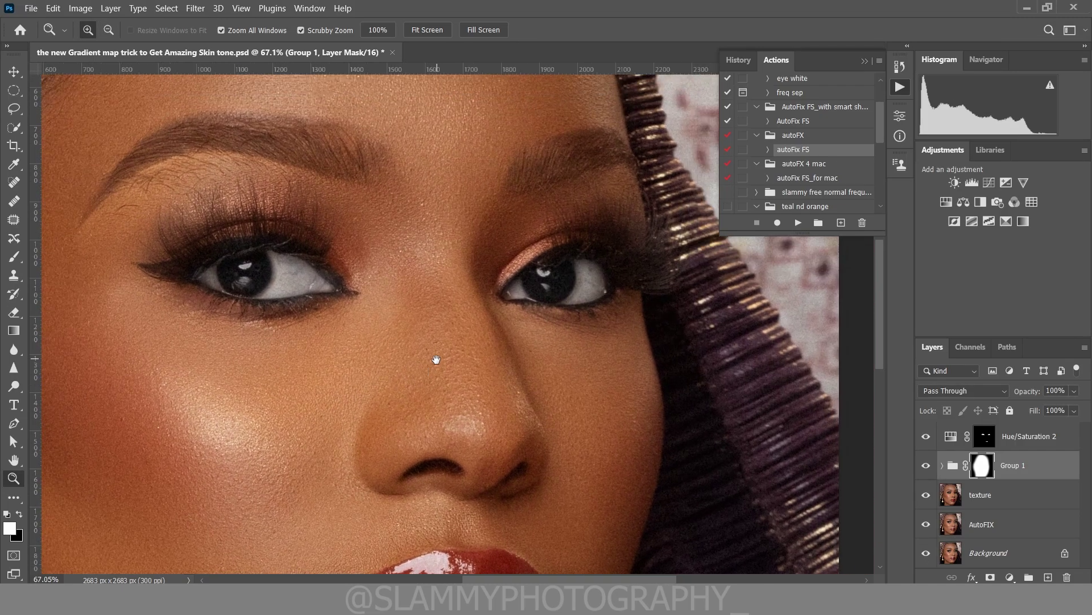
{"action": "left_click_drag", "start_coordinate": [314, 139], "coordinate": [461, 355]}
- Inspect the forehead skin texture up close, then fit the whole portrait on screen
{"action": "left_click", "coordinate": [242, 8]}
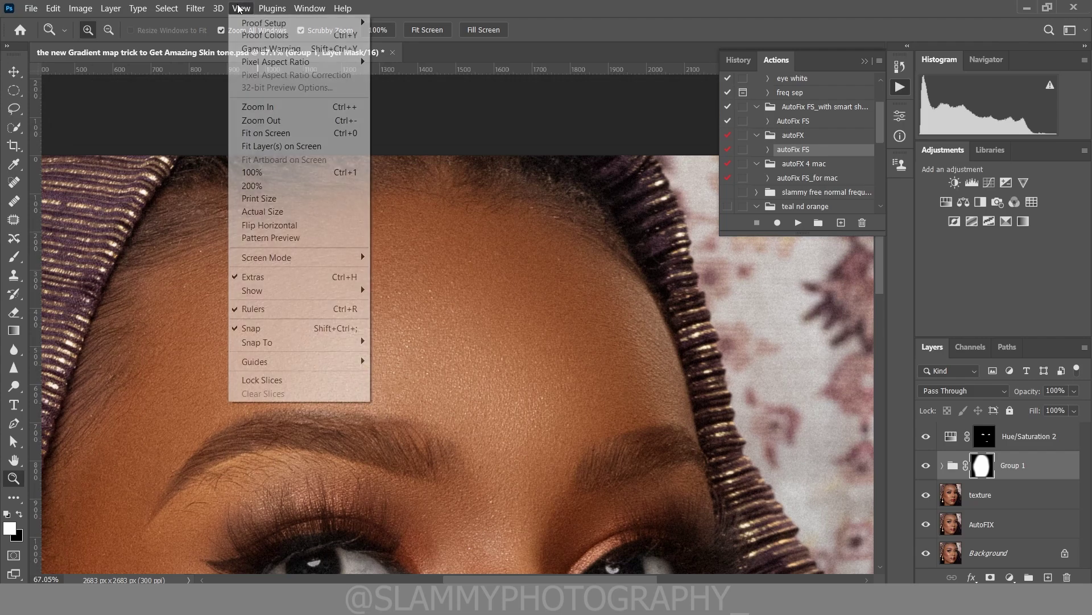
{"action": "left_click", "coordinate": [267, 133]}
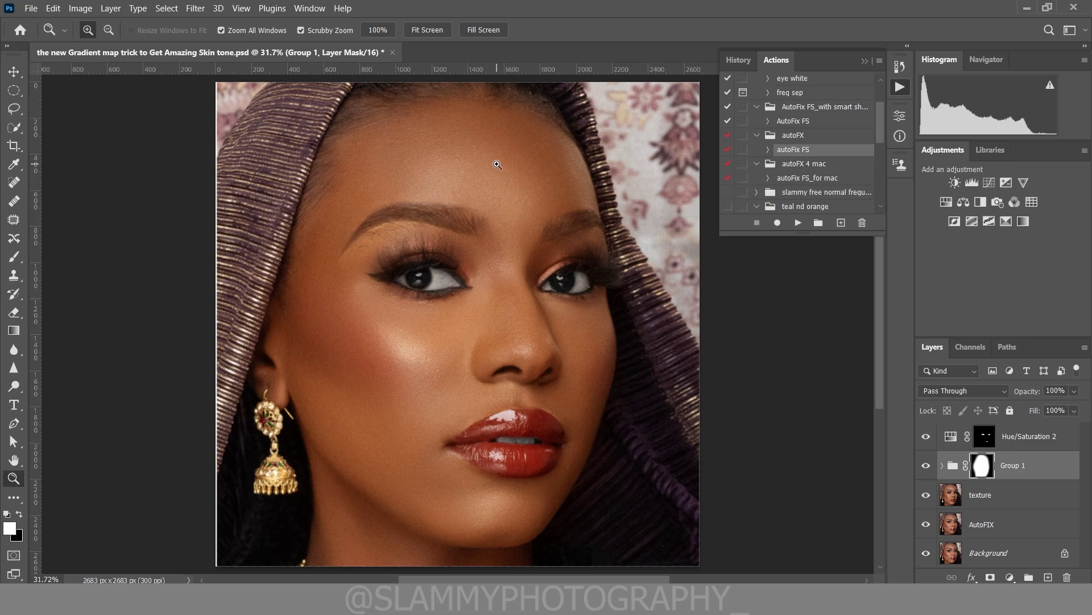
{"action": "left_click_drag", "start_coordinate": [497, 165], "coordinate": [535, 226]}
{"action": "left_click", "coordinate": [242, 8]}
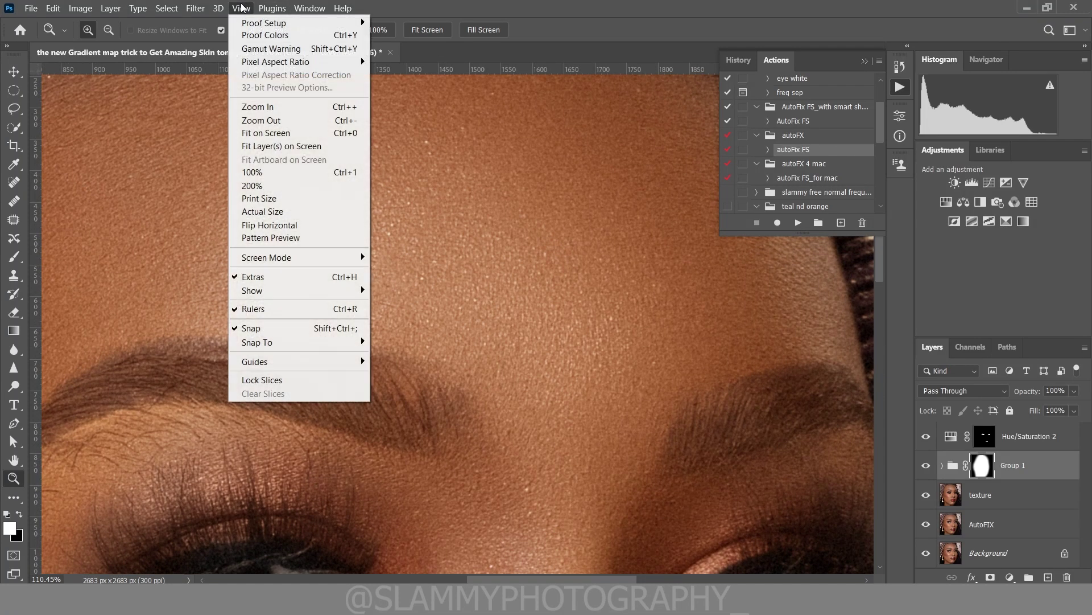
{"action": "left_click", "coordinate": [281, 134]}
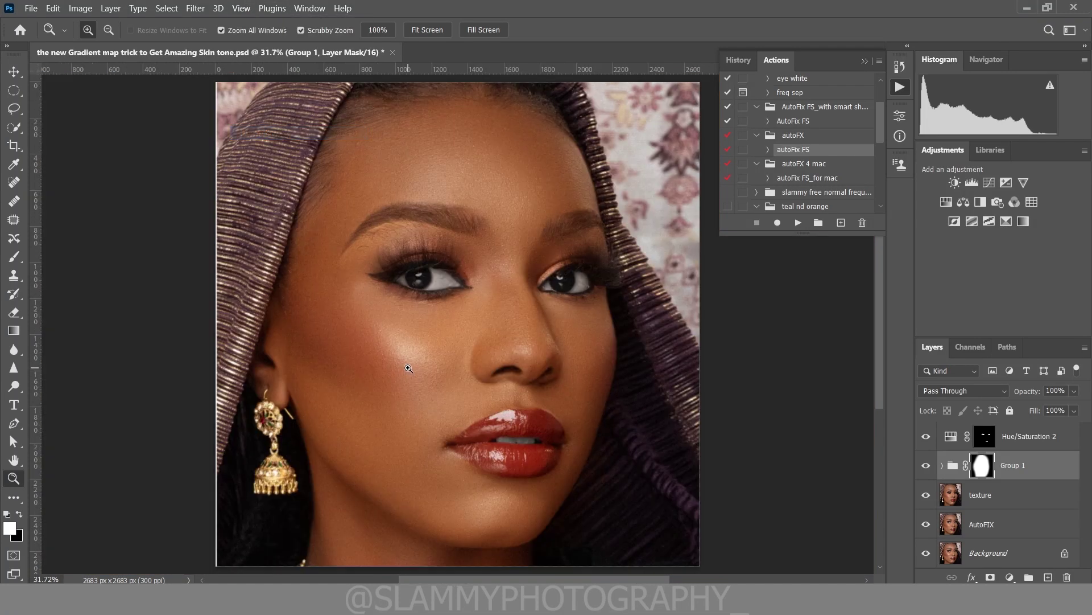